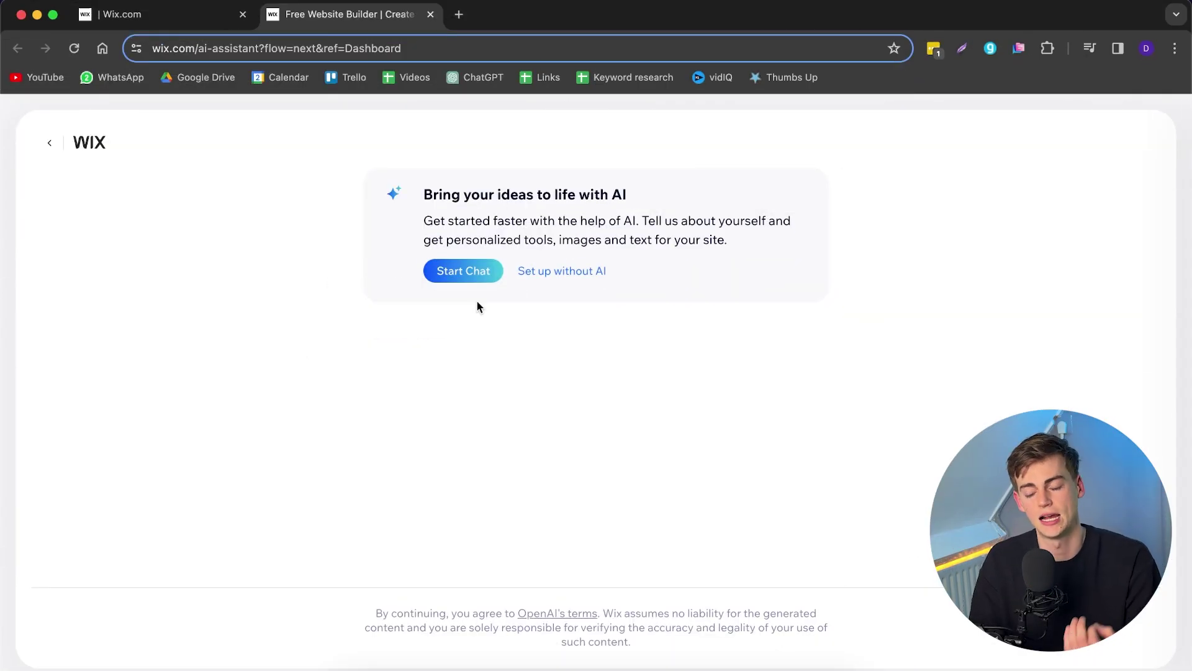
# Start the AI setup chat and give the site name 'Short Form Socials'
pyautogui.click(457, 270)
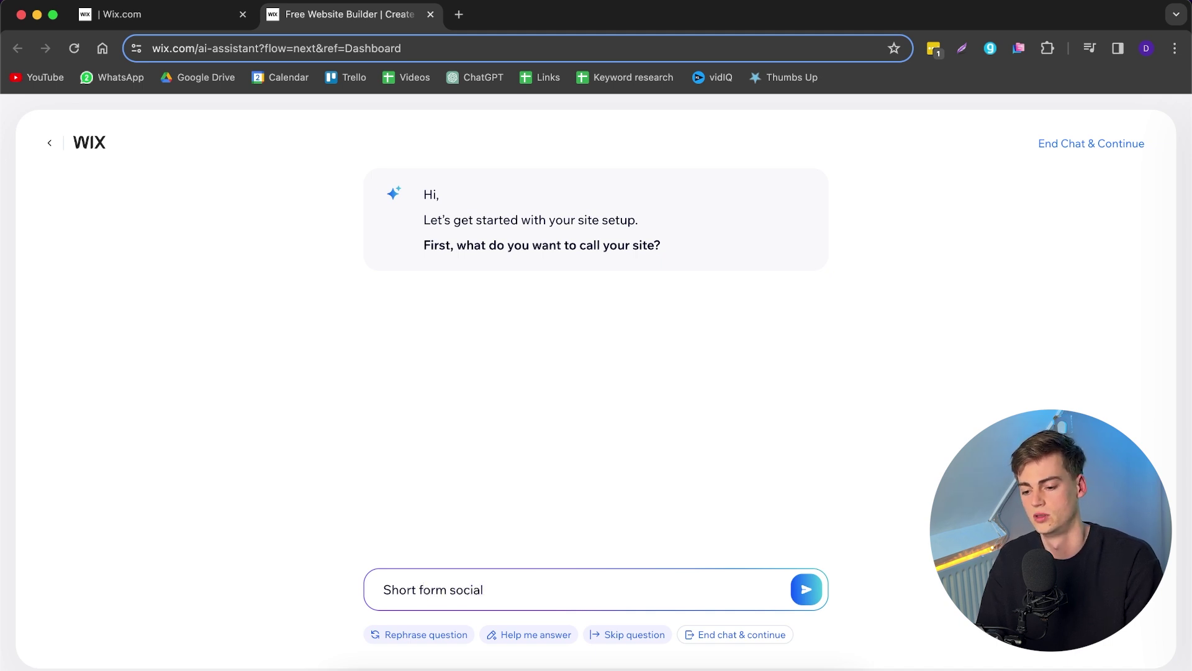
pyautogui.press('Return')
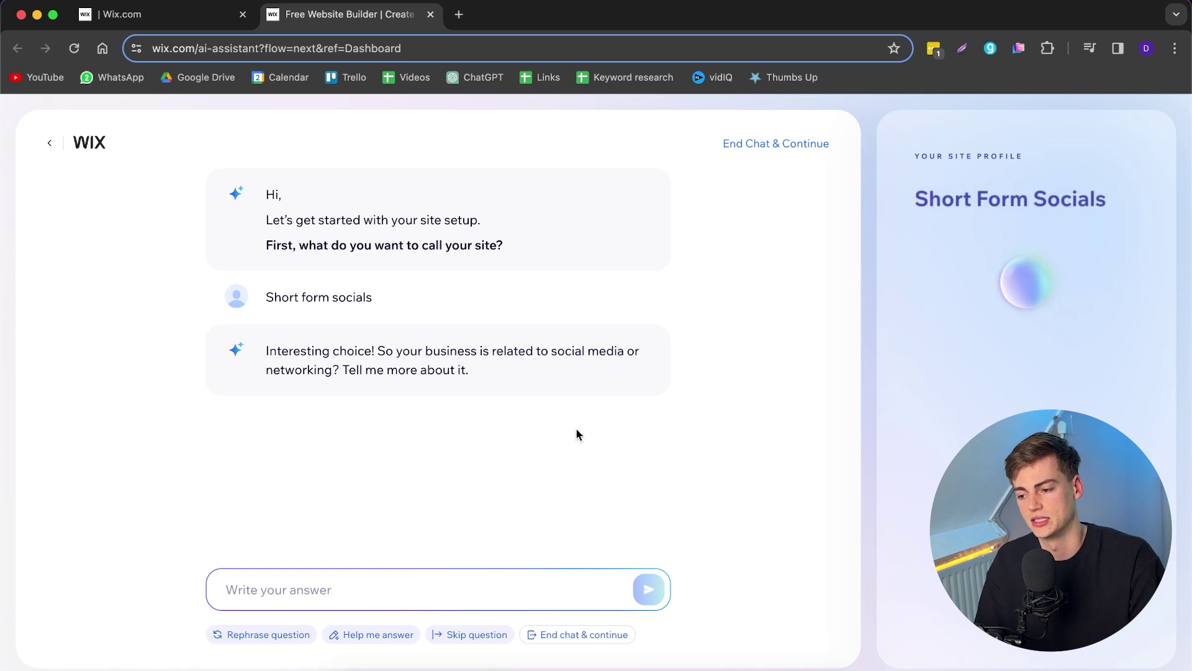
pyautogui.write('It is a marketing agency that creates short form content for ent')
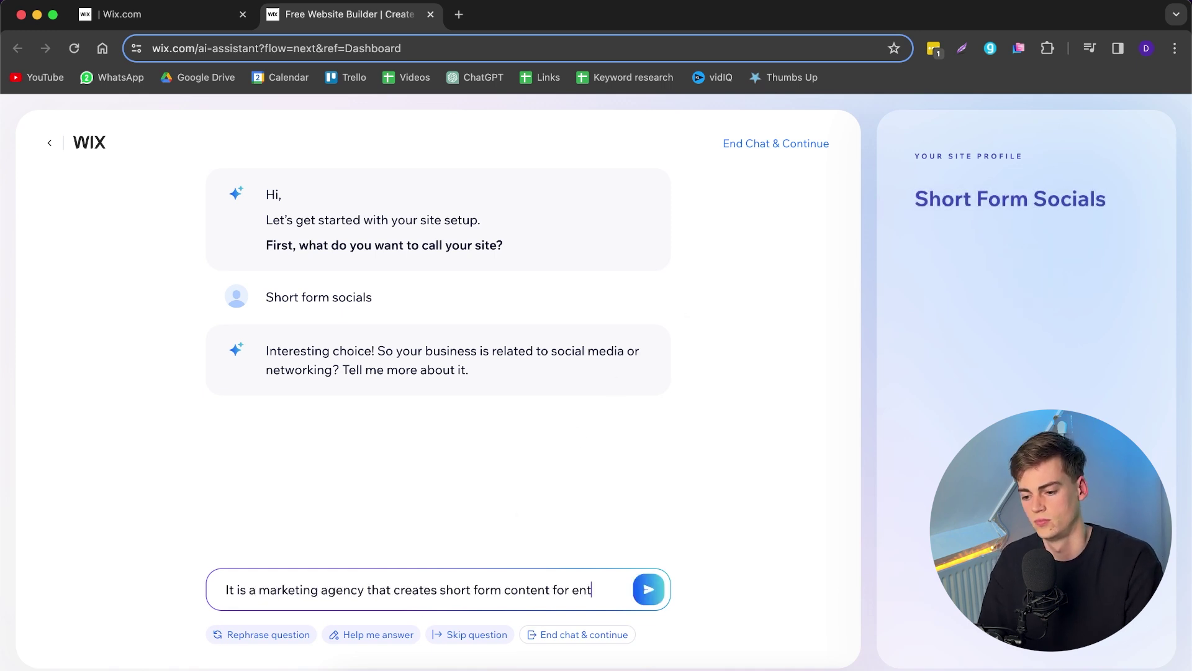
pyautogui.write('repreneurs. It dtheir content for their soc')
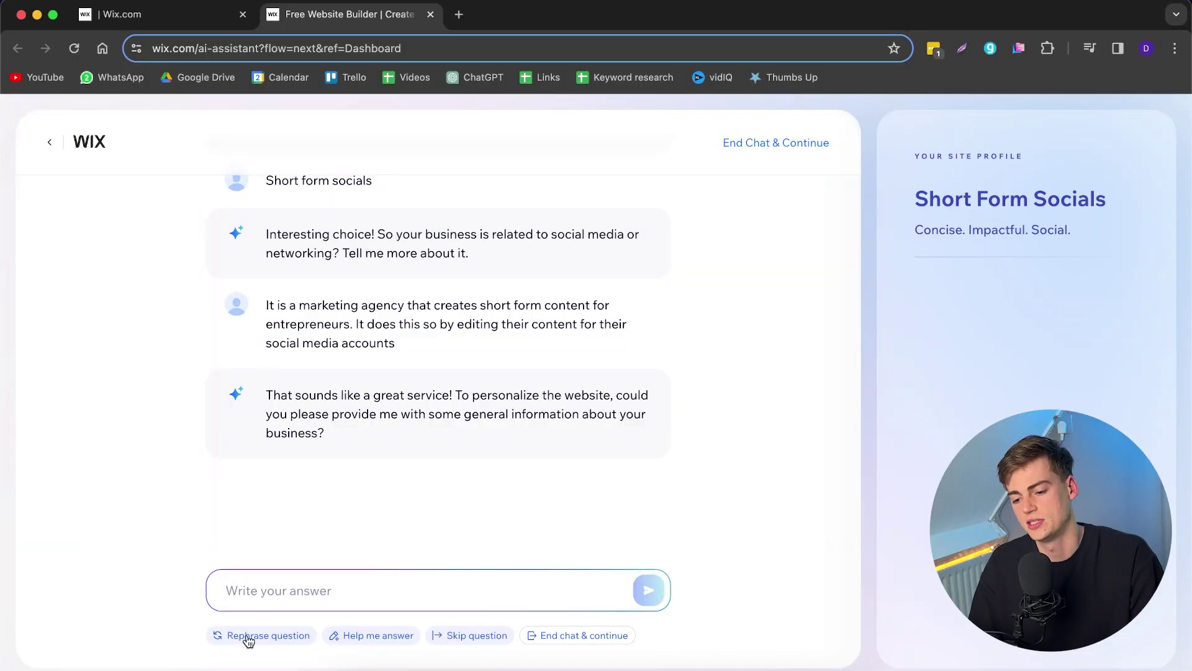
# Request a rephrase, then answer business details, entrepreneur audience, agency name and United States location
pyautogui.click(248, 639)
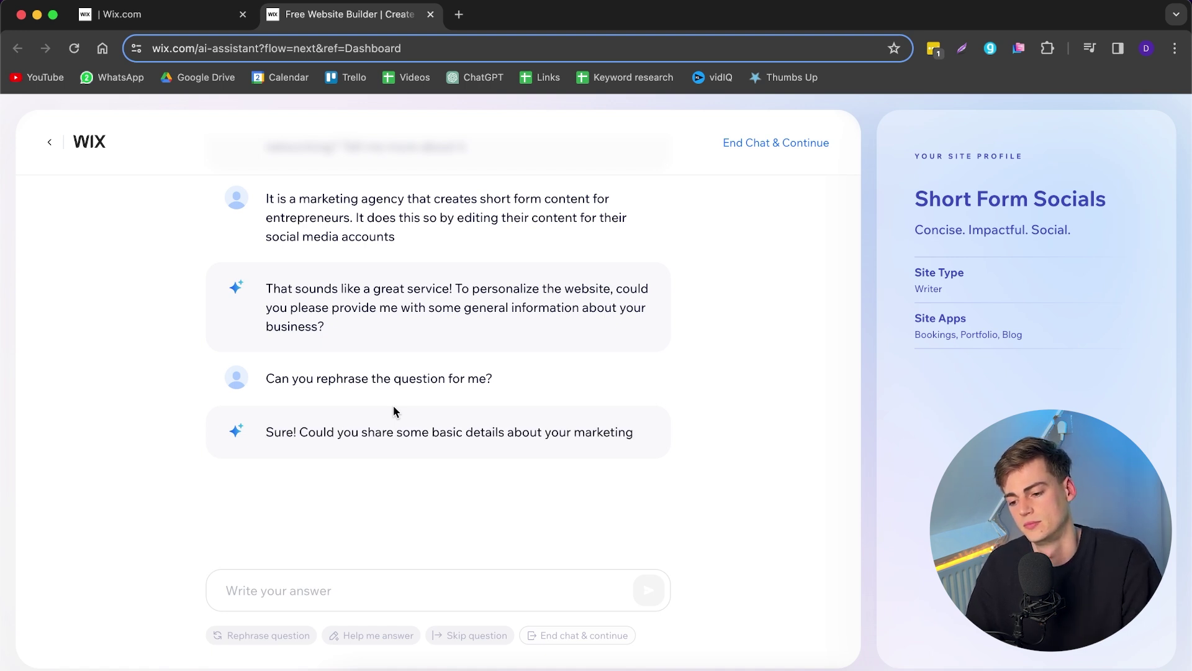
pyautogui.write("We're a digital")
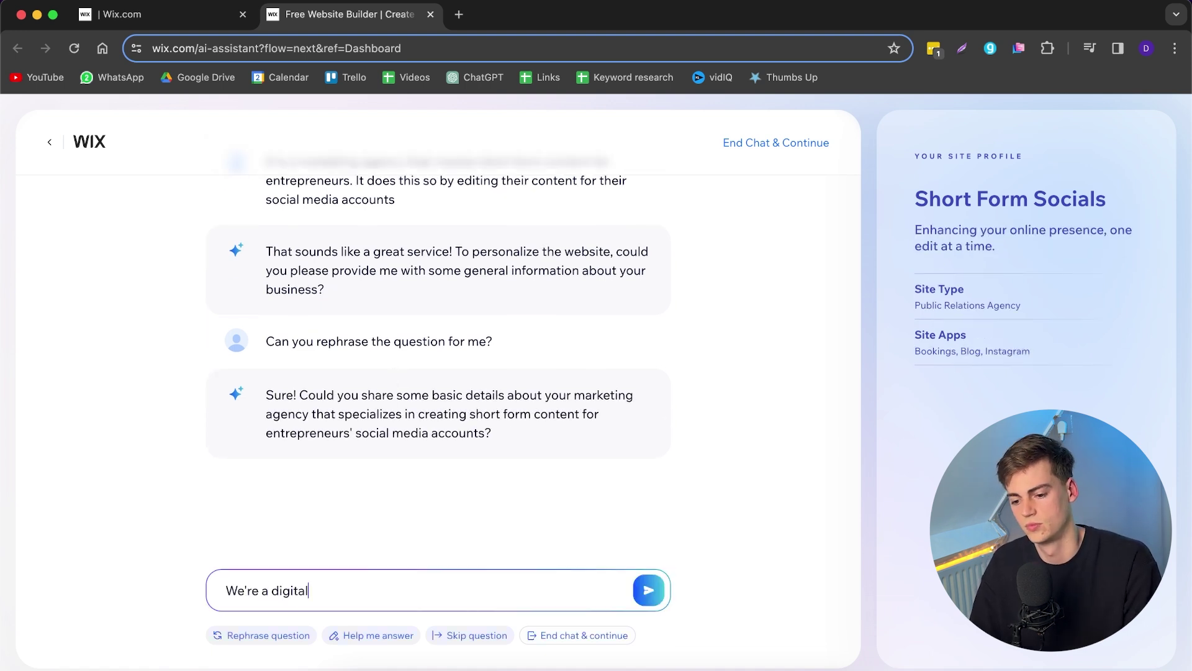
pyautogui.write('united states. The agenc')
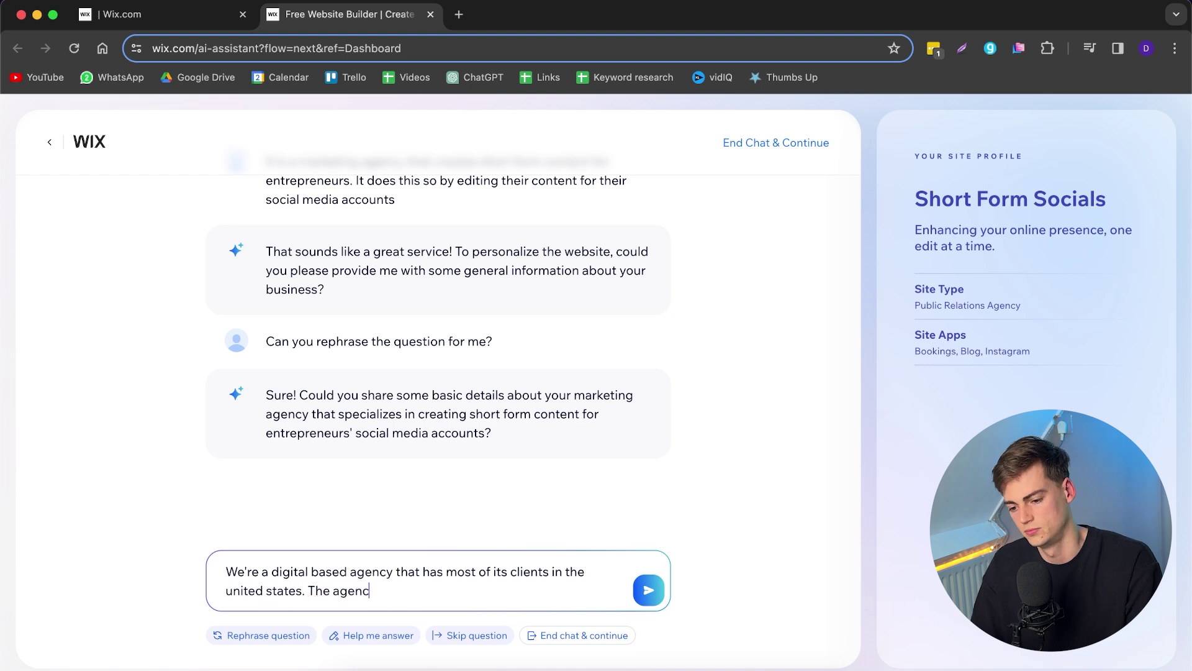
pyautogui.write('ly for entrepreneurs and small business owners that want to build up their presen')
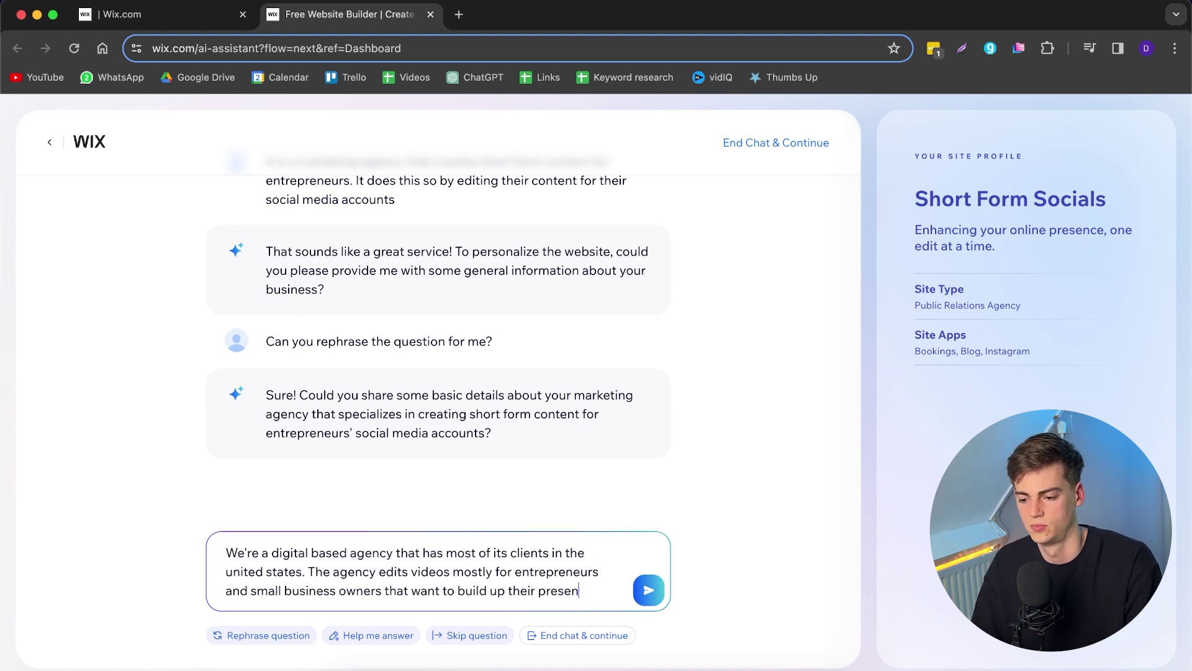
pyautogui.write('ce digitally. We help them with building their persona')
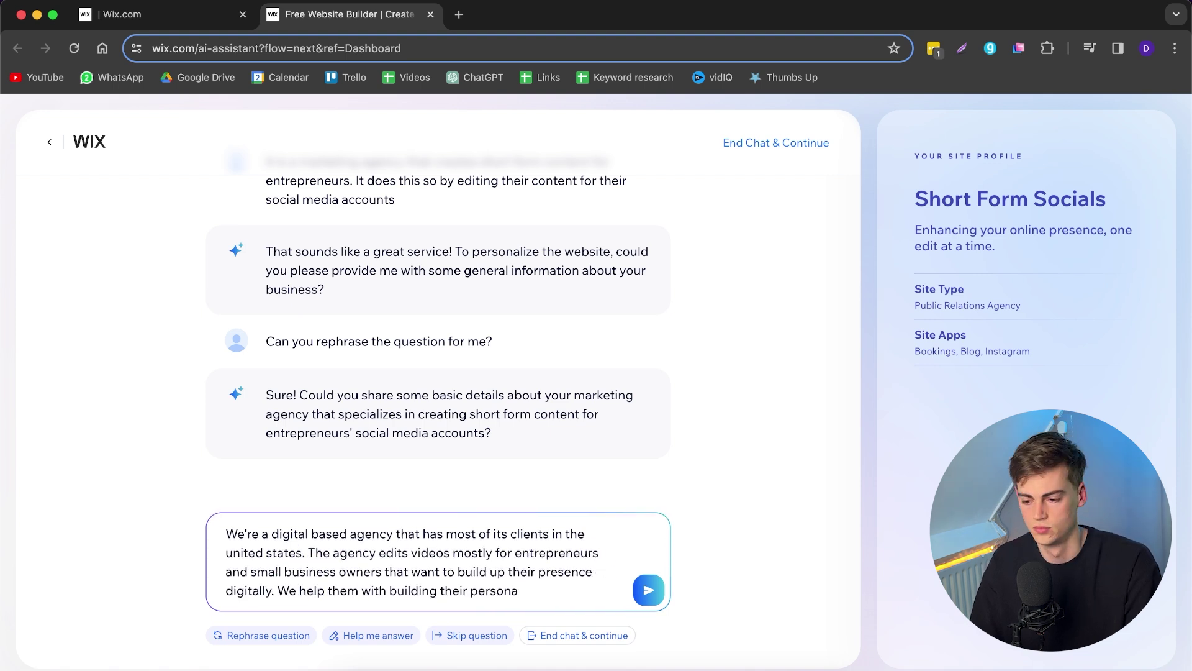
pyautogui.write('etting more sales and getting more website visitors')
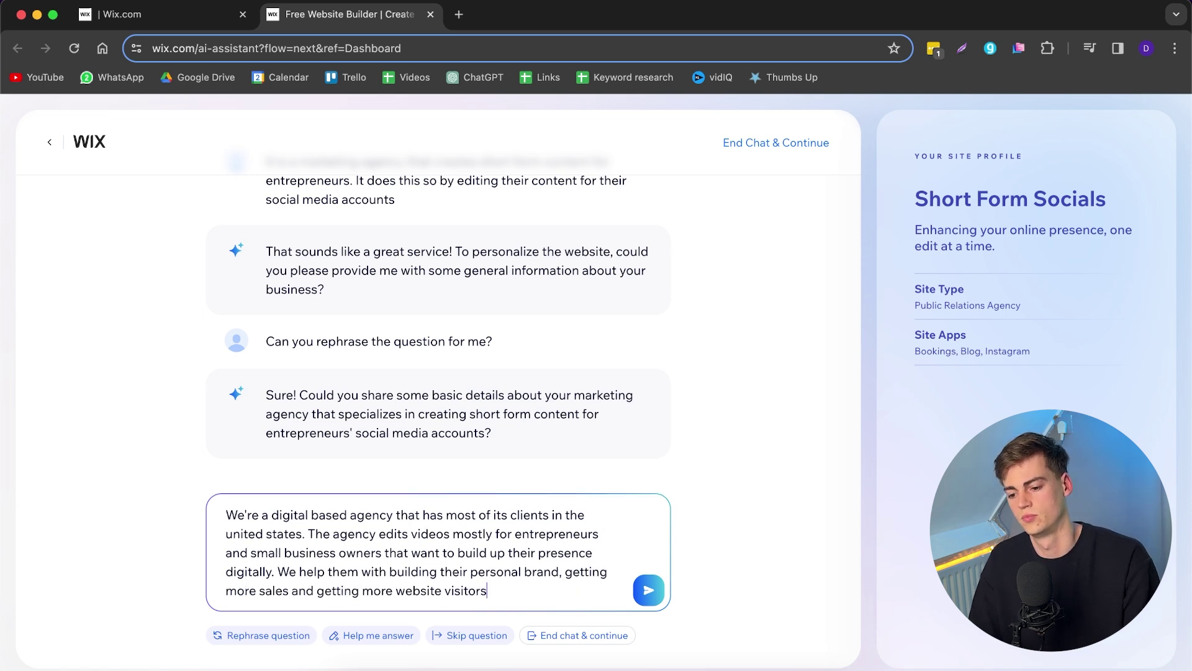
pyautogui.write('.')
pyautogui.press('Return')
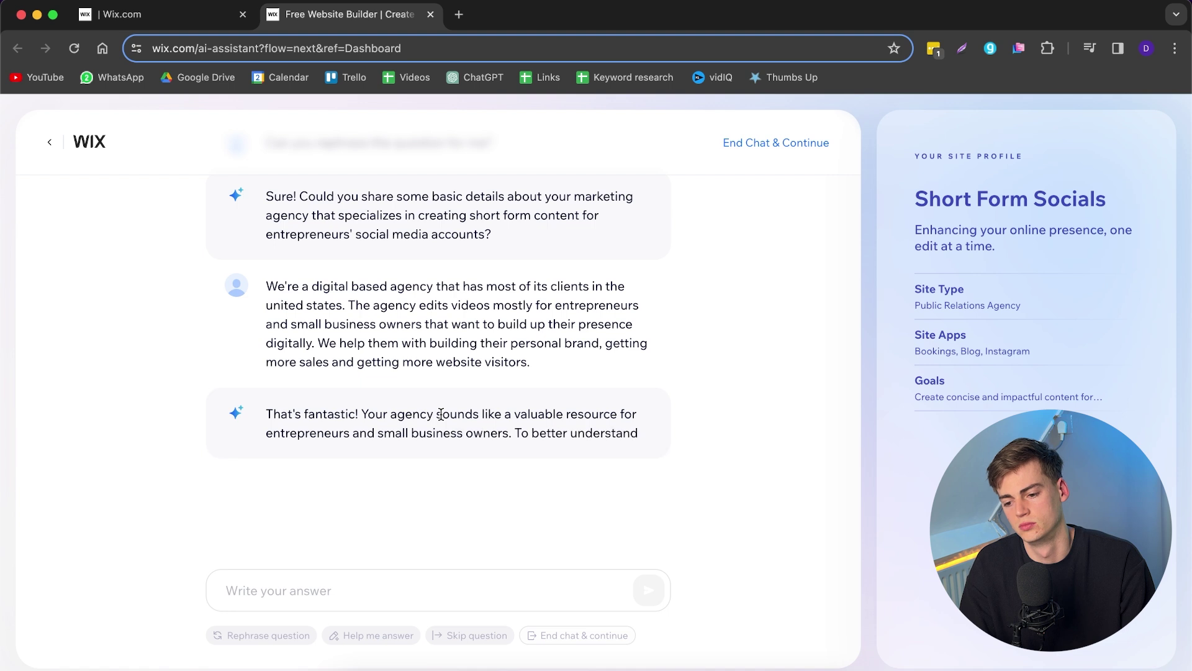
pyautogui.write('Entrepreneurs and sm')
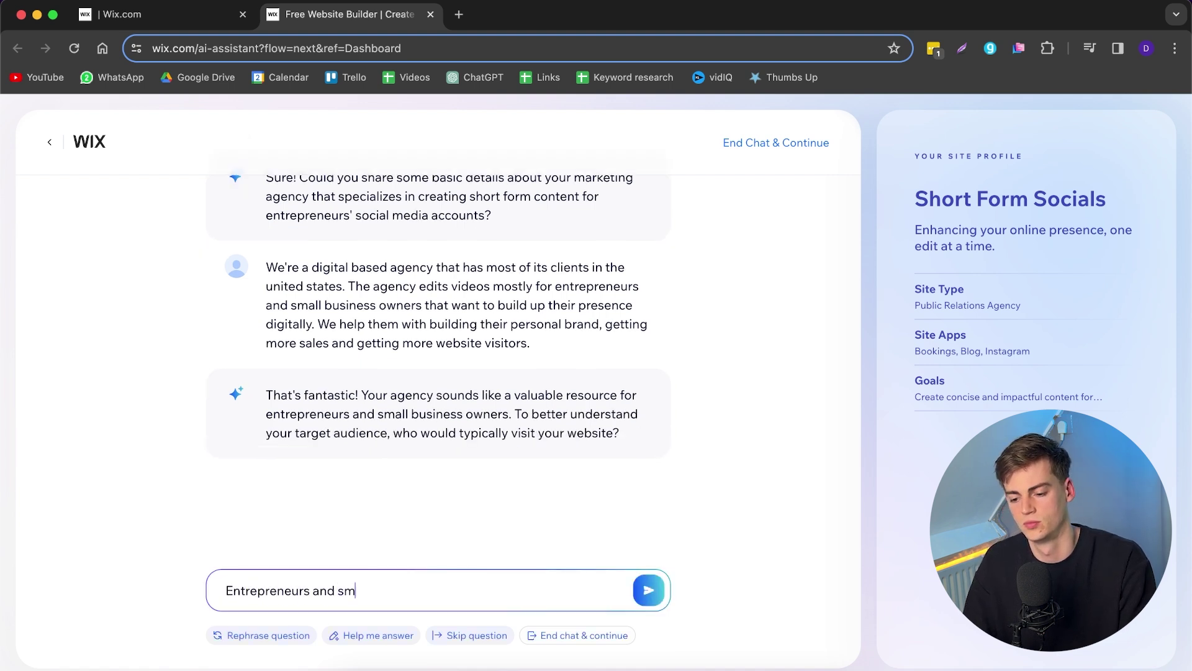
pyautogui.write('all business ow')
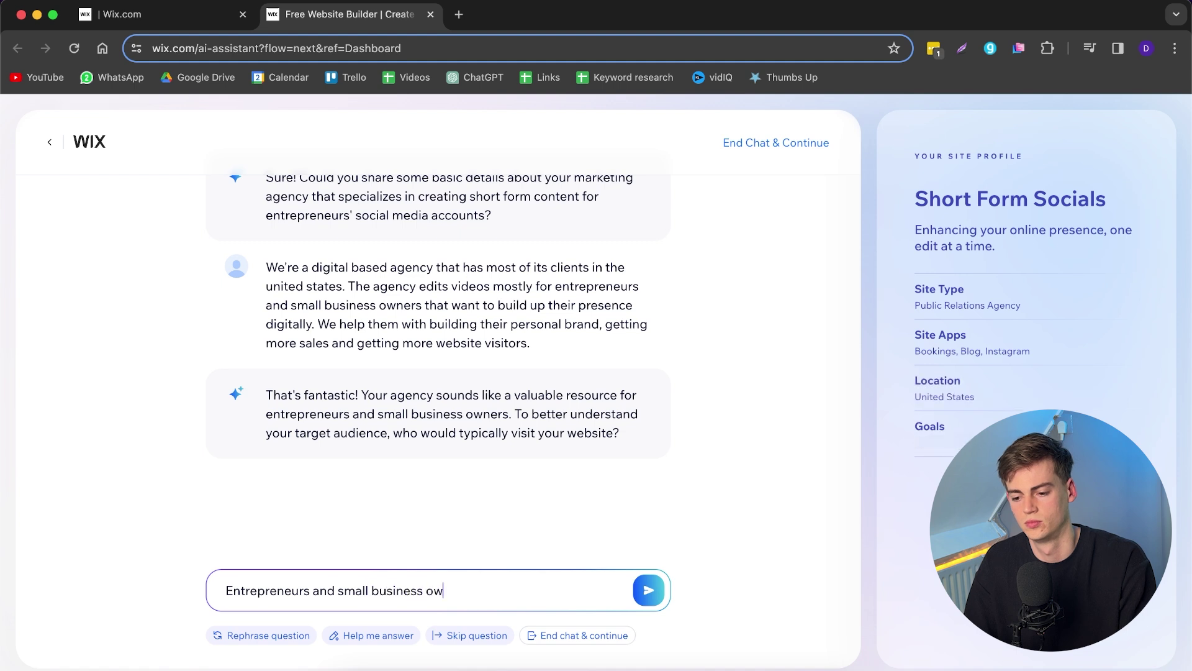
pyautogui.write('s')
pyautogui.press('Return')
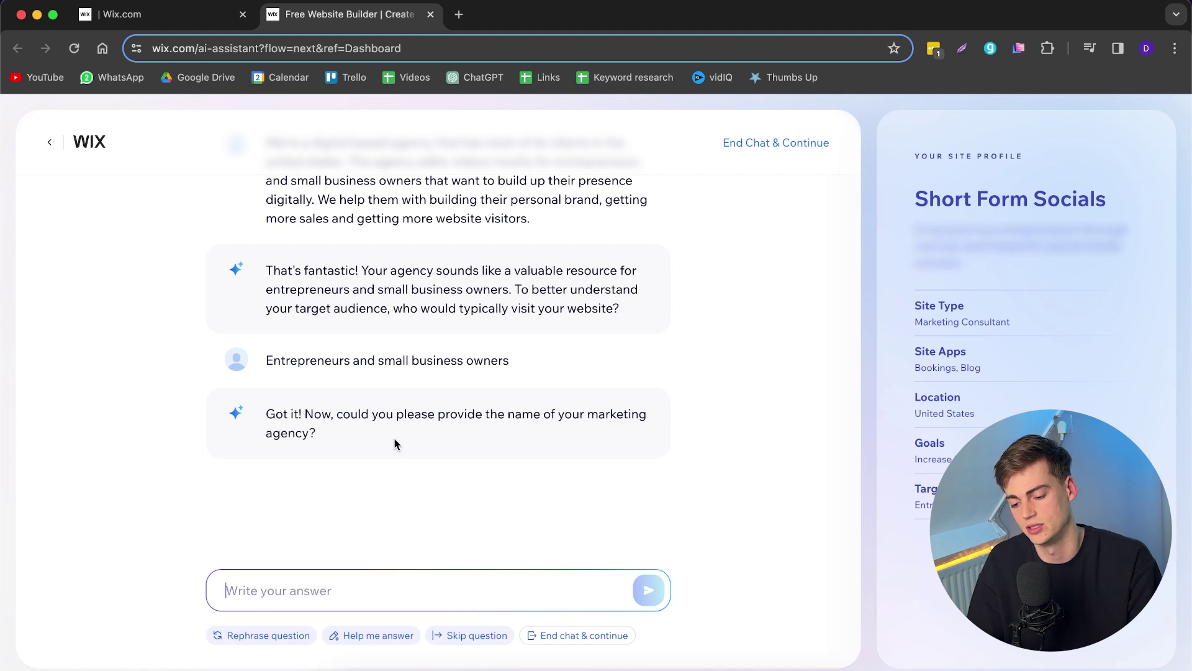
pyautogui.write('short ')
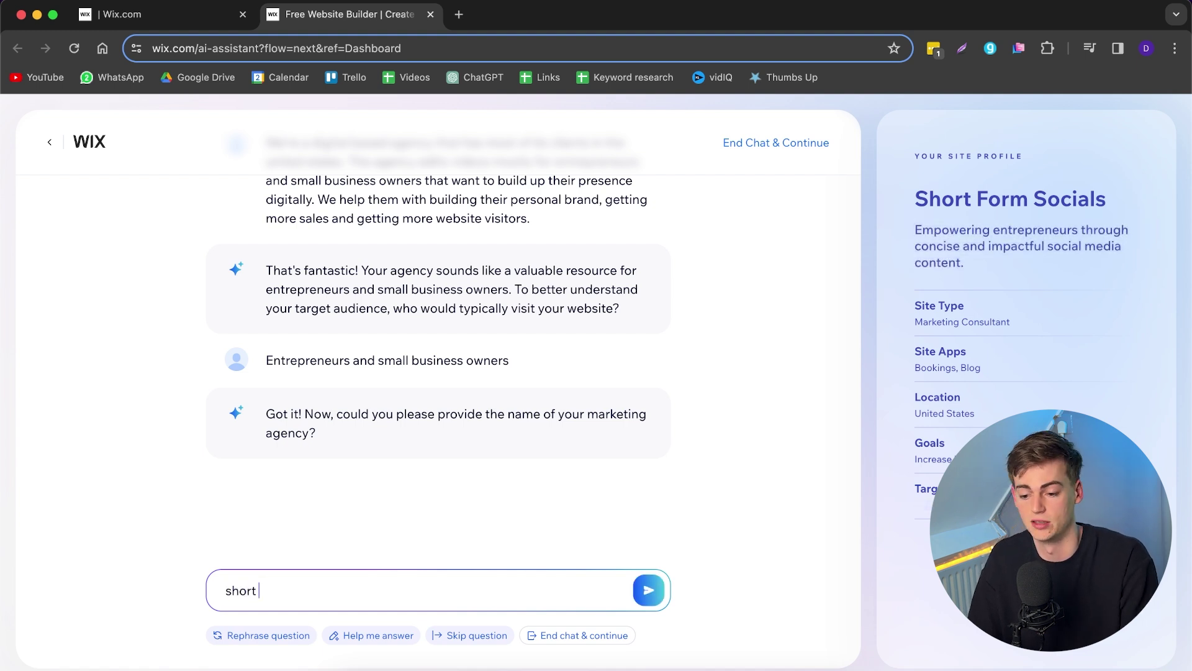
pyautogui.write('fo')
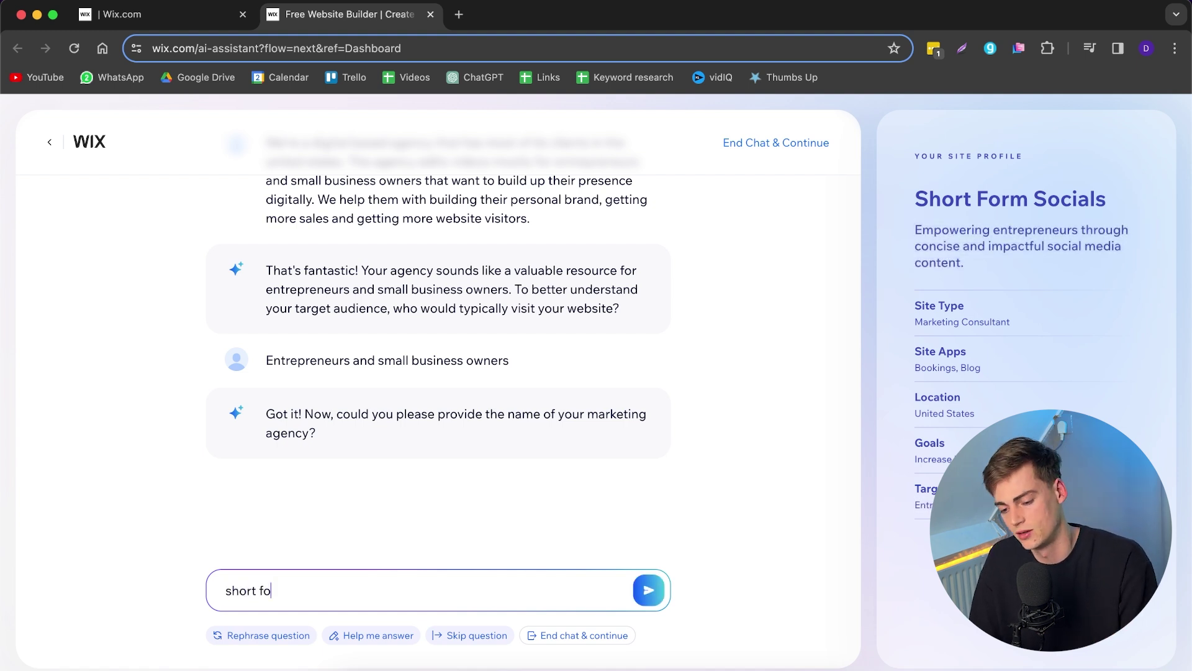
pyautogui.write('rm socials')
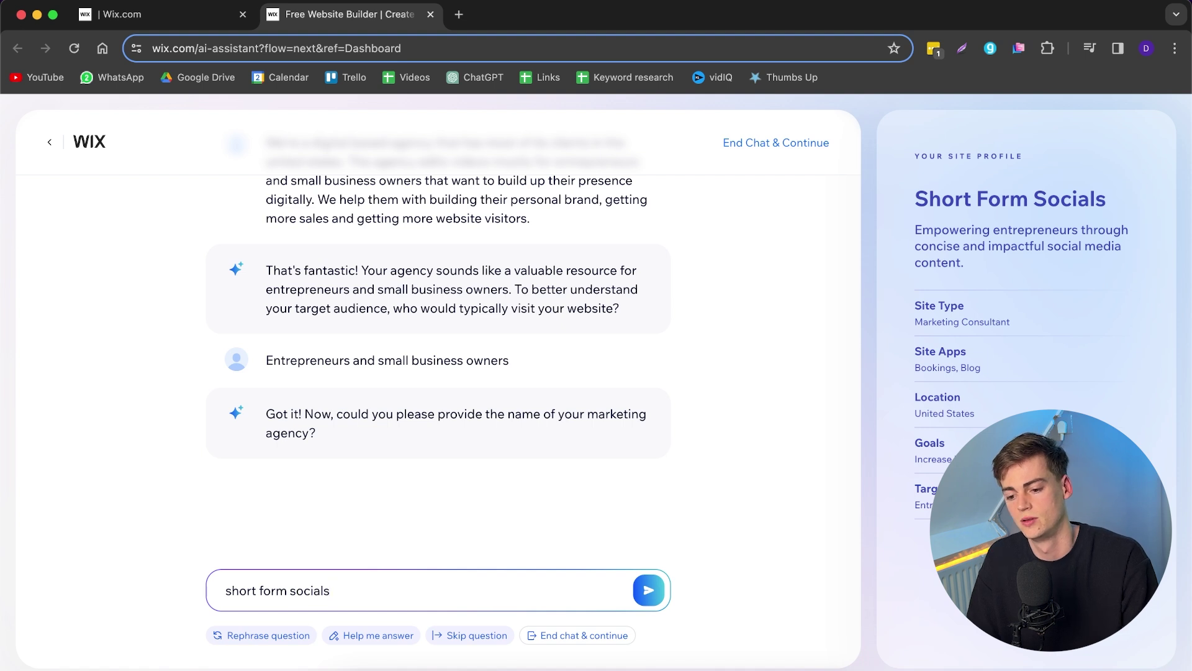
pyautogui.press('Return')
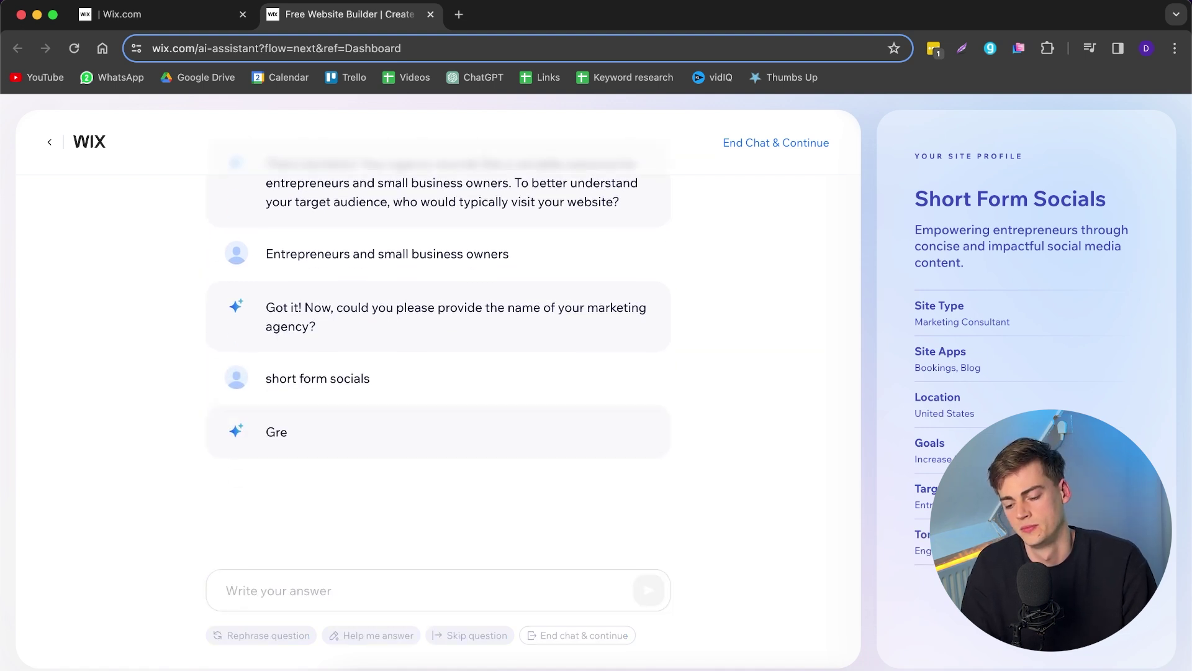
pyautogui.write('United states')
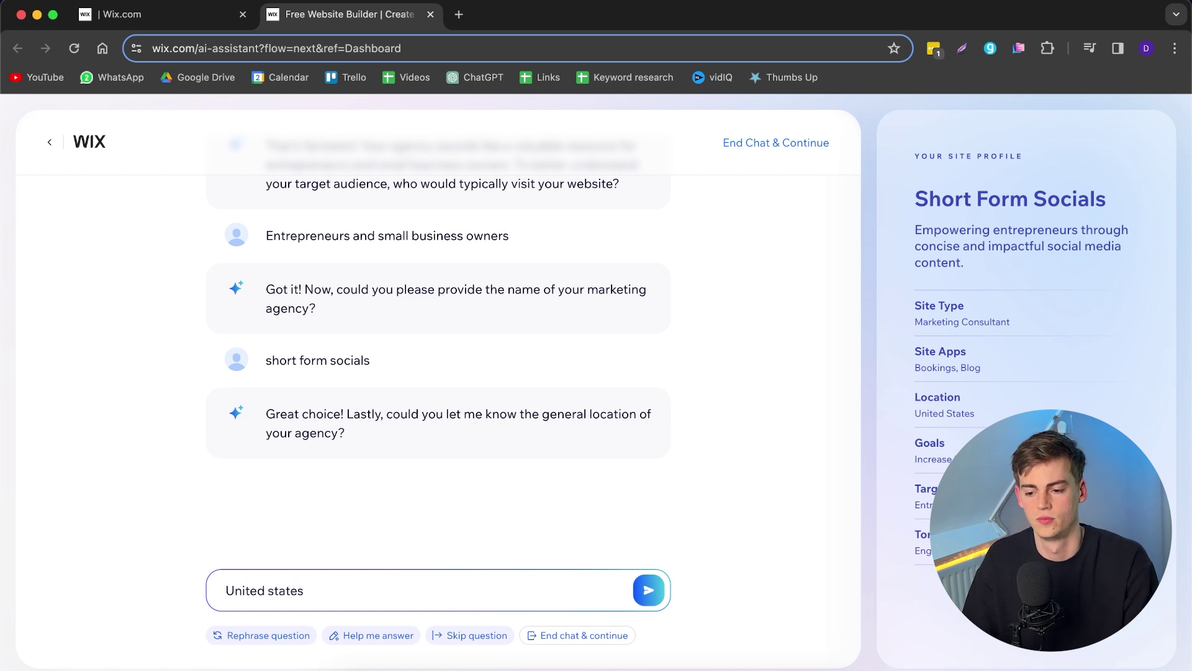
pyautogui.press('Return')
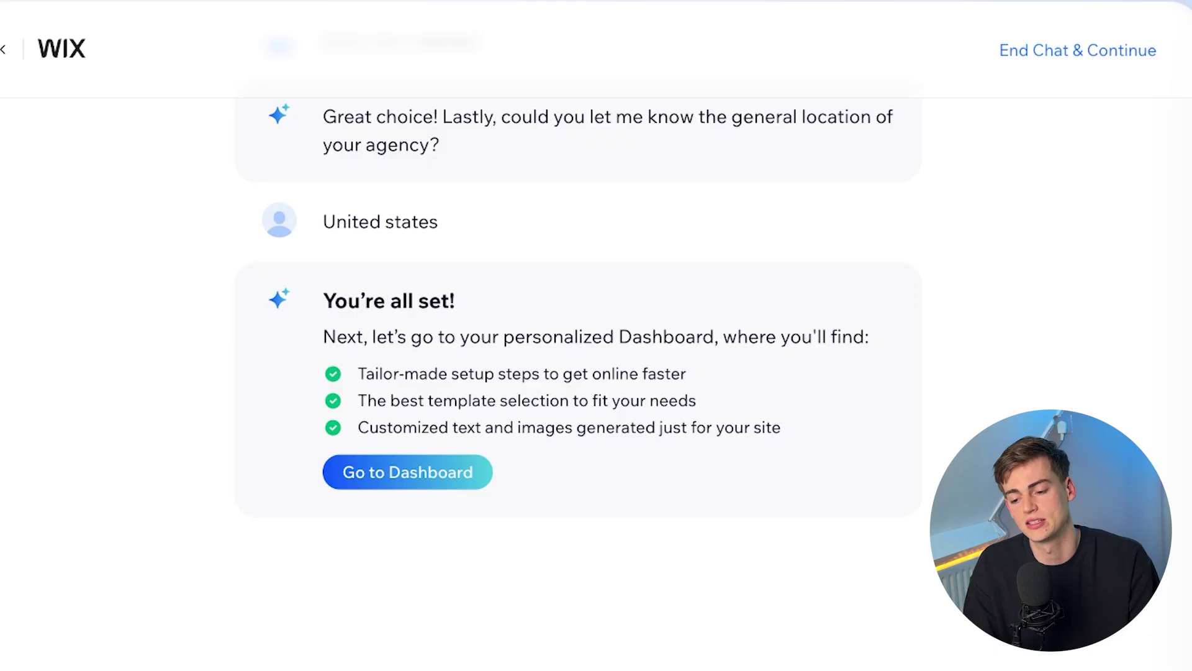
# Go to the personalized dashboard and start designing the website
pyautogui.click(405, 477)
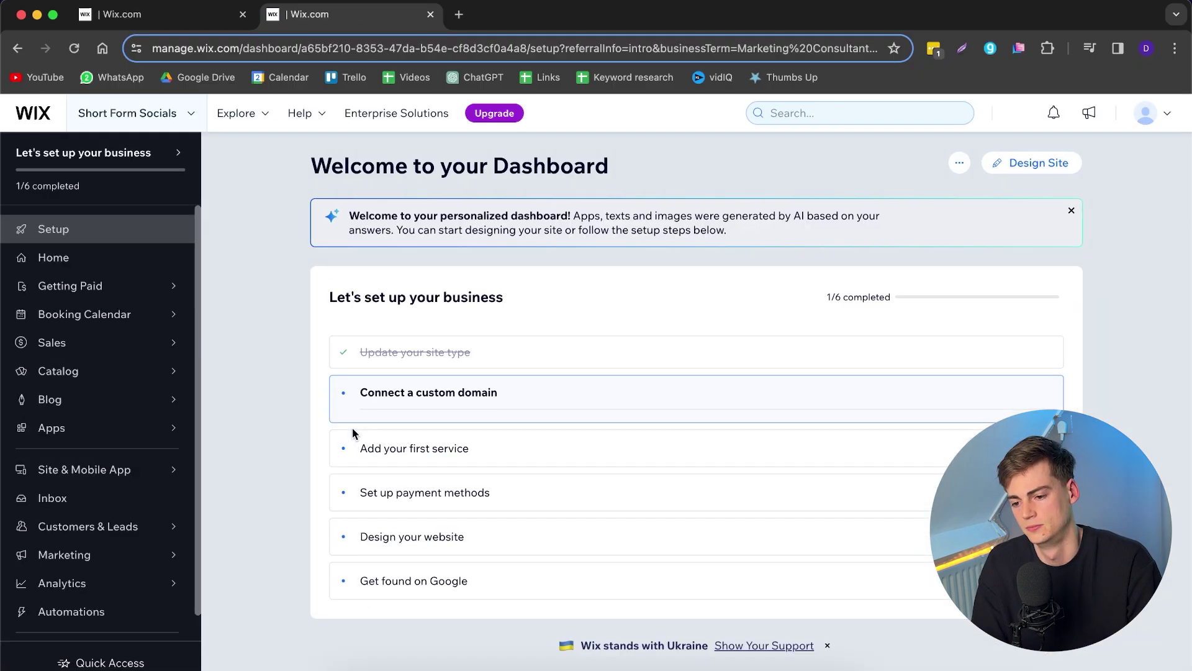
pyautogui.scroll(-2, 922, 384)
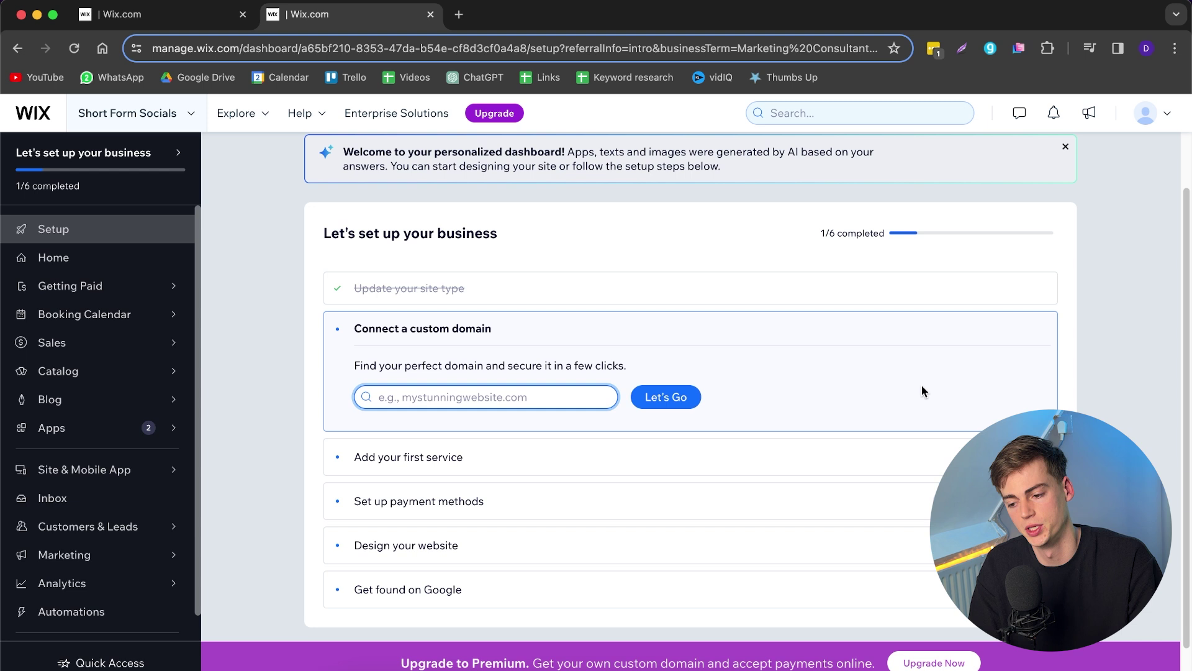
pyautogui.scroll(1, 901, 324)
pyautogui.scroll(2, 839, 192)
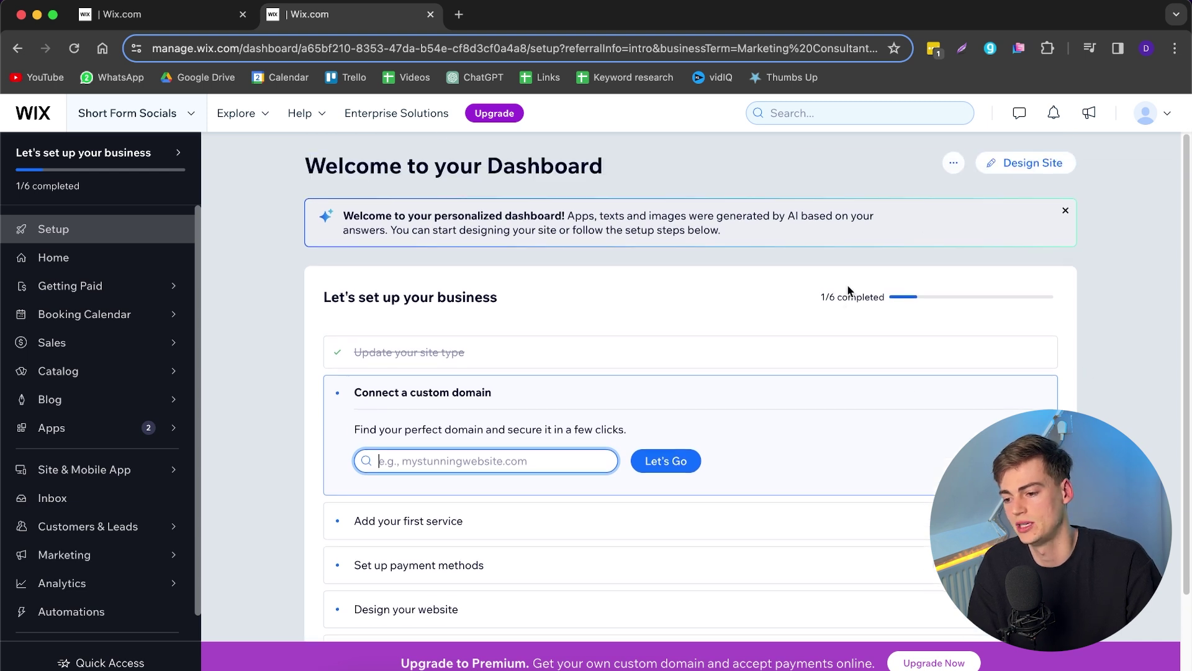
pyautogui.click(1029, 163)
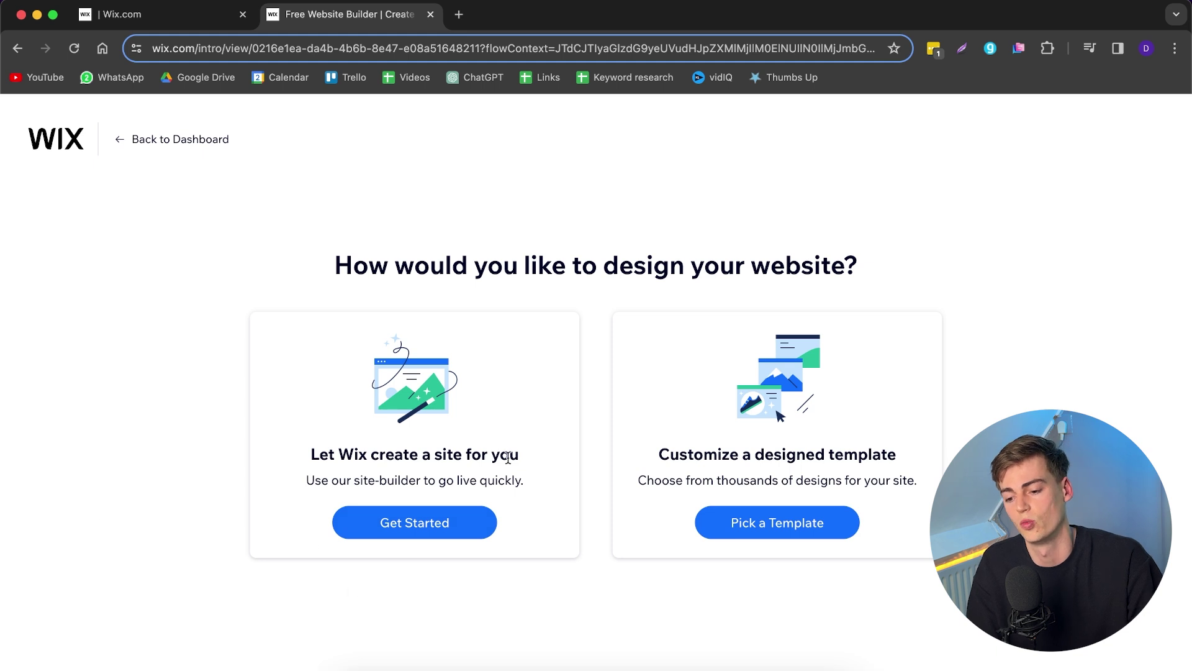
pyautogui.click(431, 525)
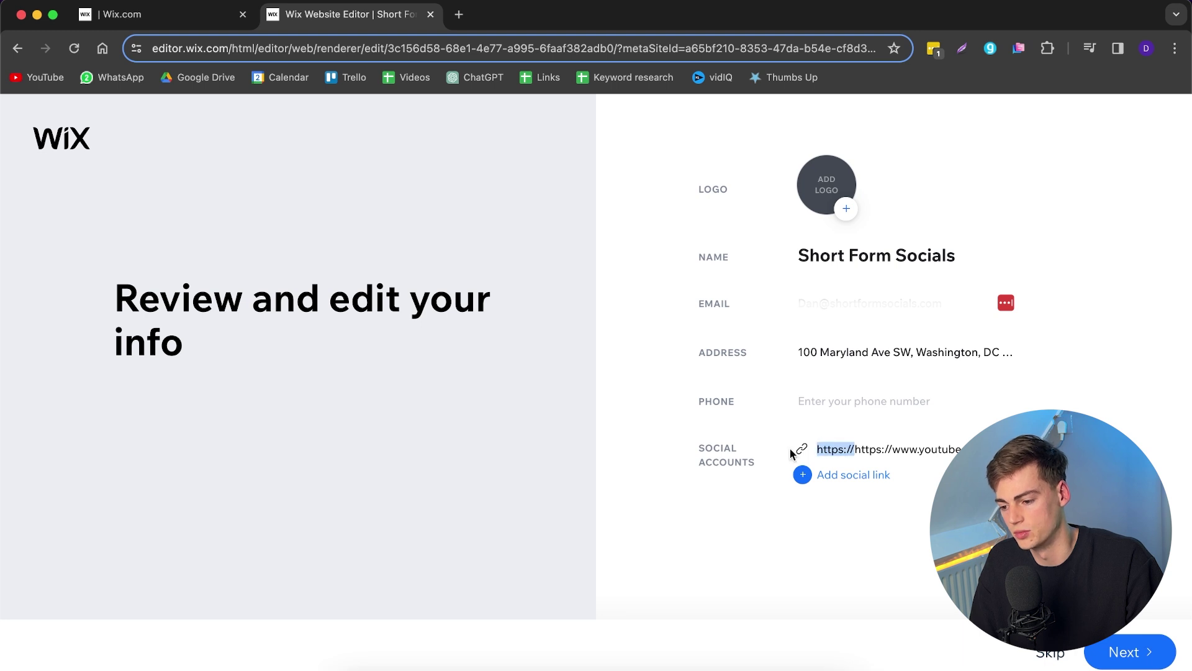
pyautogui.press('BackSpace')
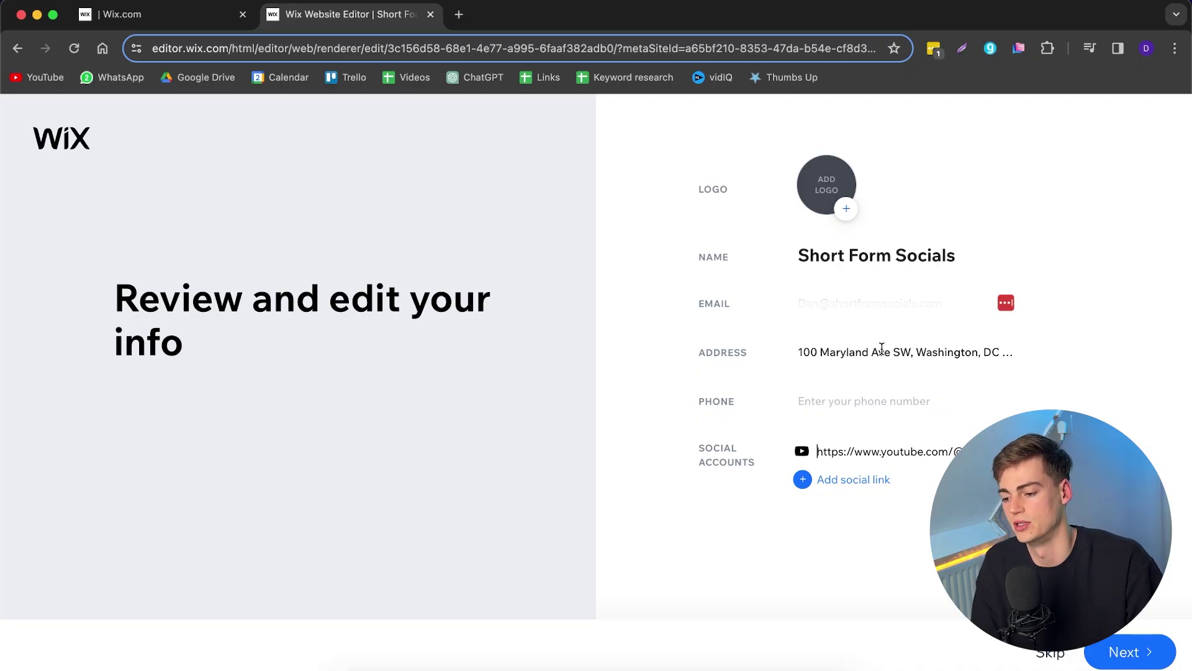
pyautogui.click(1127, 652)
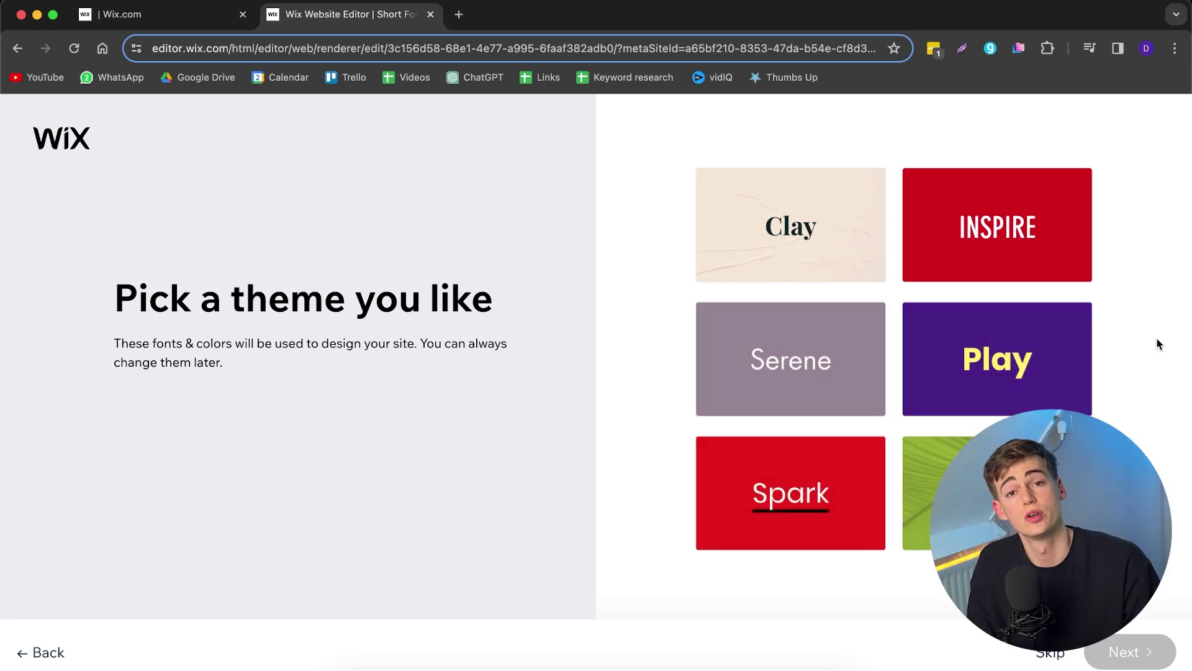
pyautogui.moveTo(993, 361)
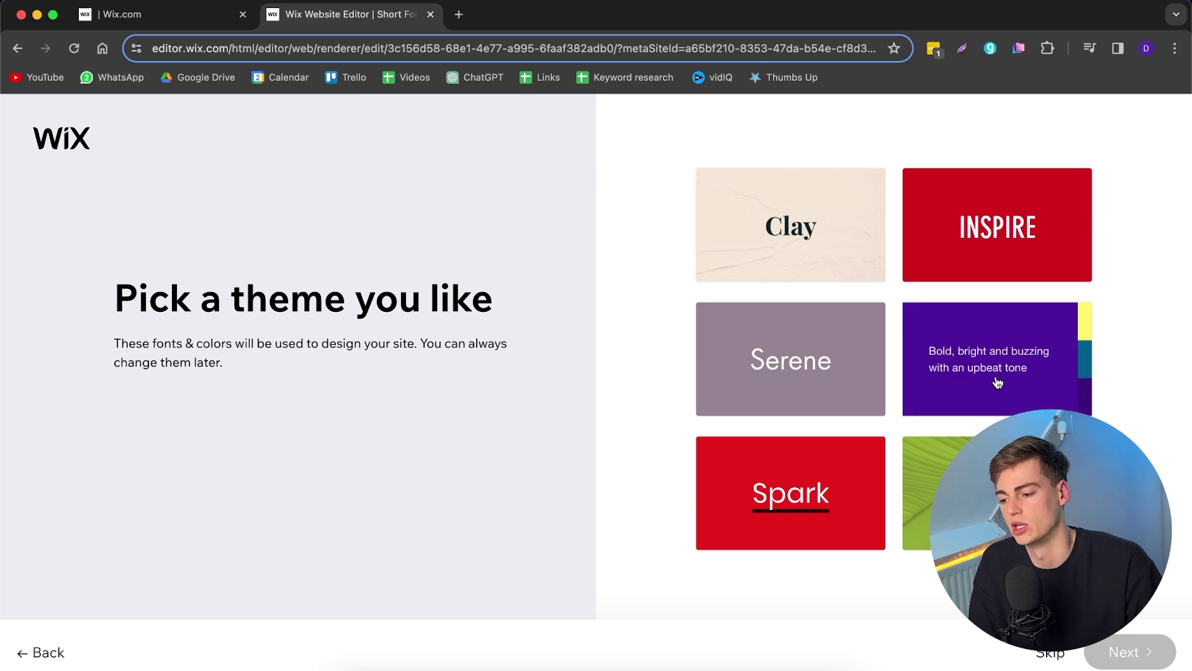
# Choose the bold, bright, upbeat Play theme and advance to homepage designs
pyautogui.click(995, 379)
pyautogui.click(1127, 652)
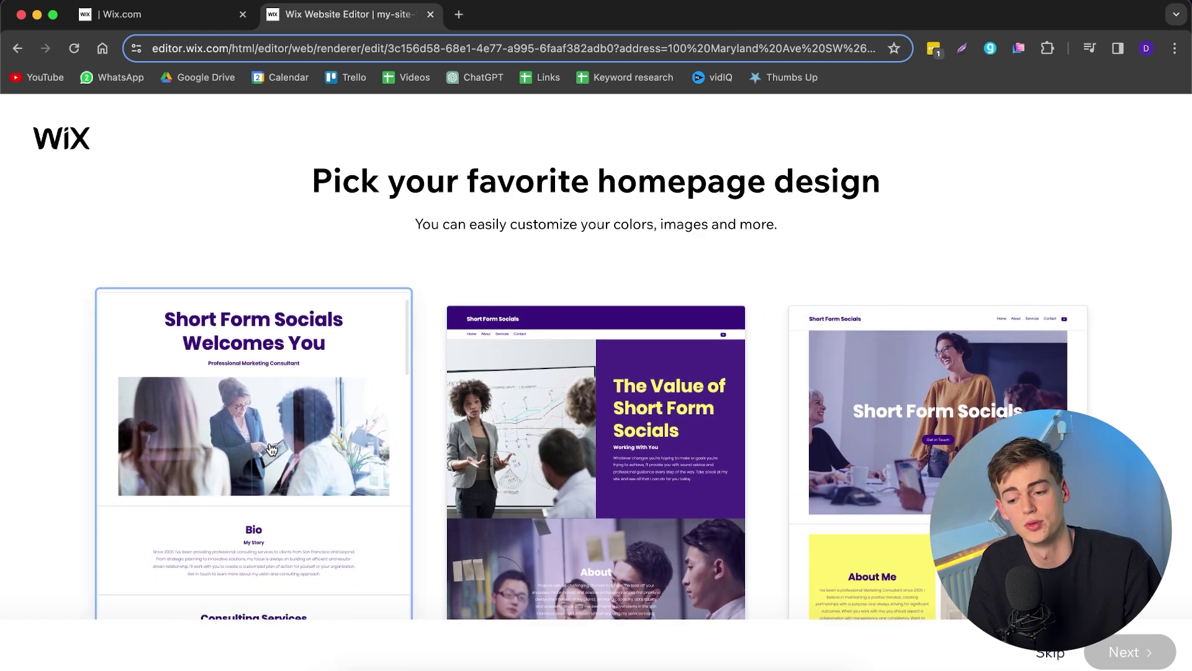
# Pick the 'Short Form Socials Welcomes You' homepage layout and continue to page selection
pyautogui.click(261, 397)
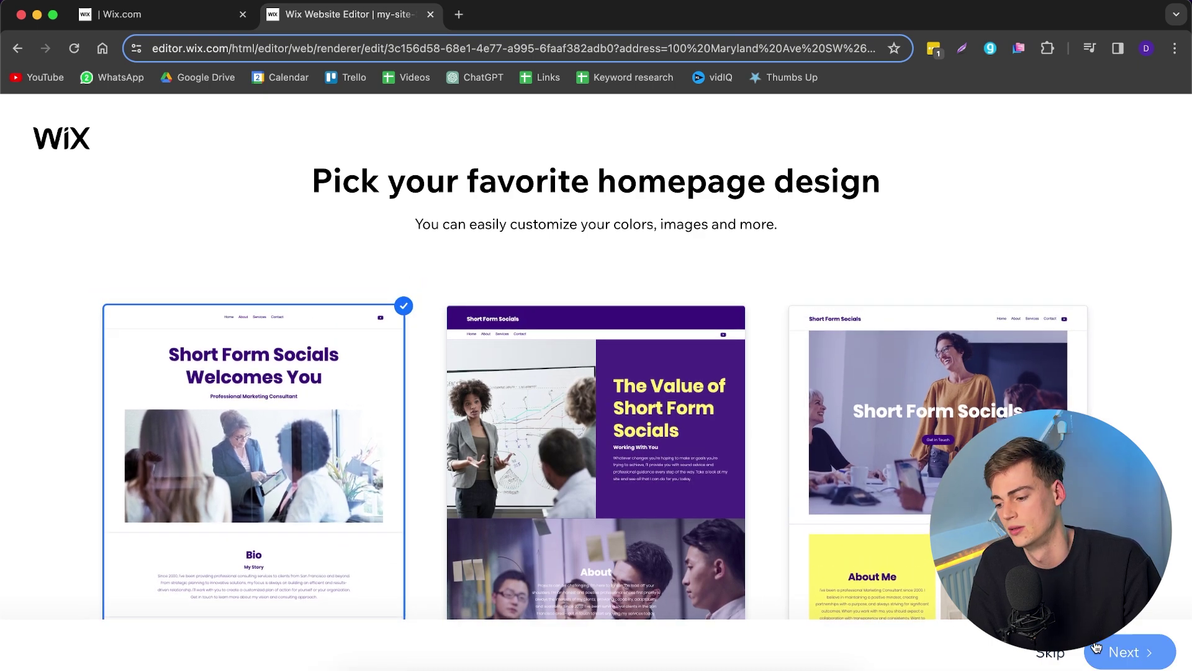
pyautogui.press('Return')
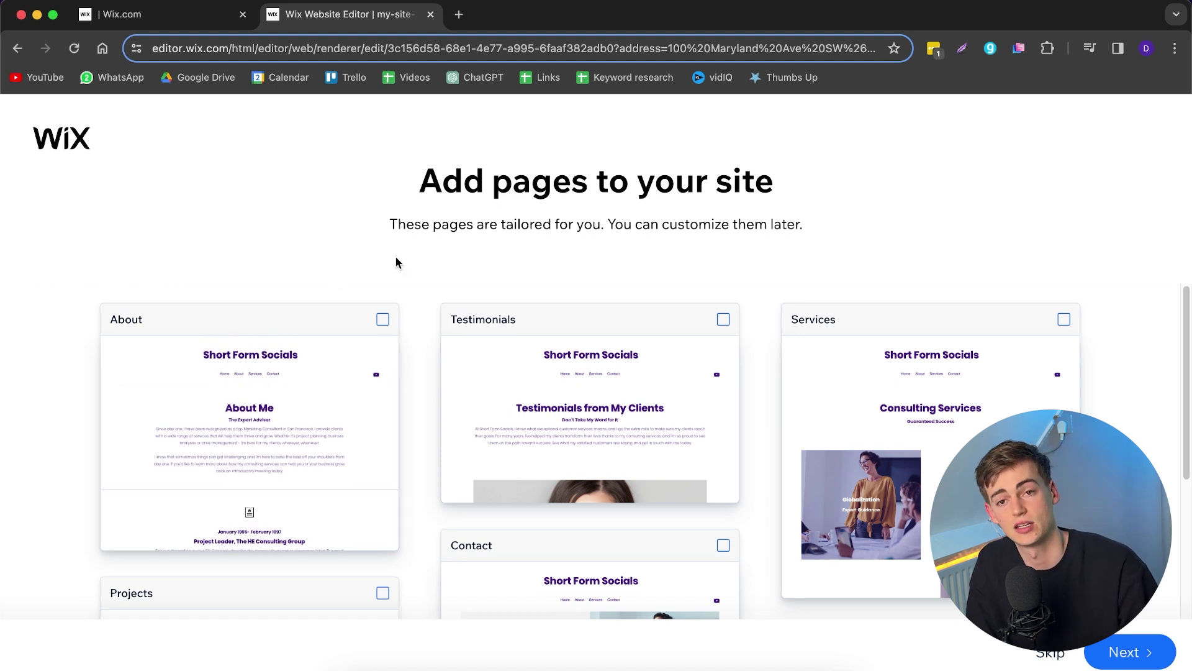
# Add About, Testimonials and Services pages and confirm to have them built
pyautogui.click(383, 319)
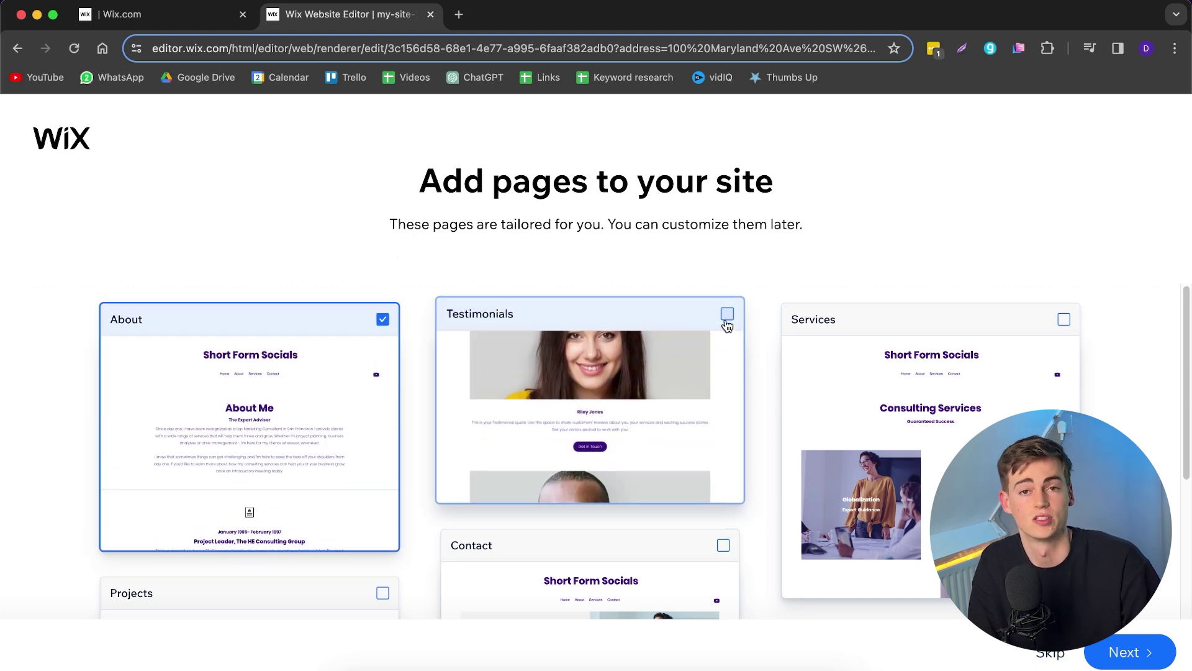
pyautogui.click(727, 315)
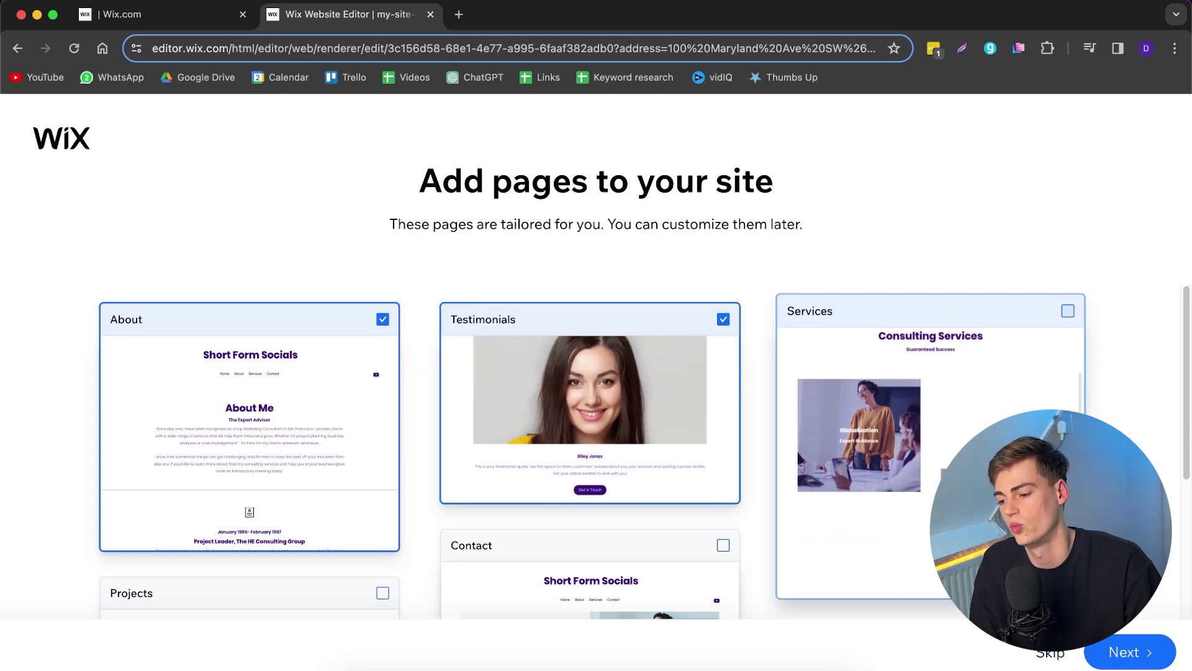
pyautogui.click(1068, 310)
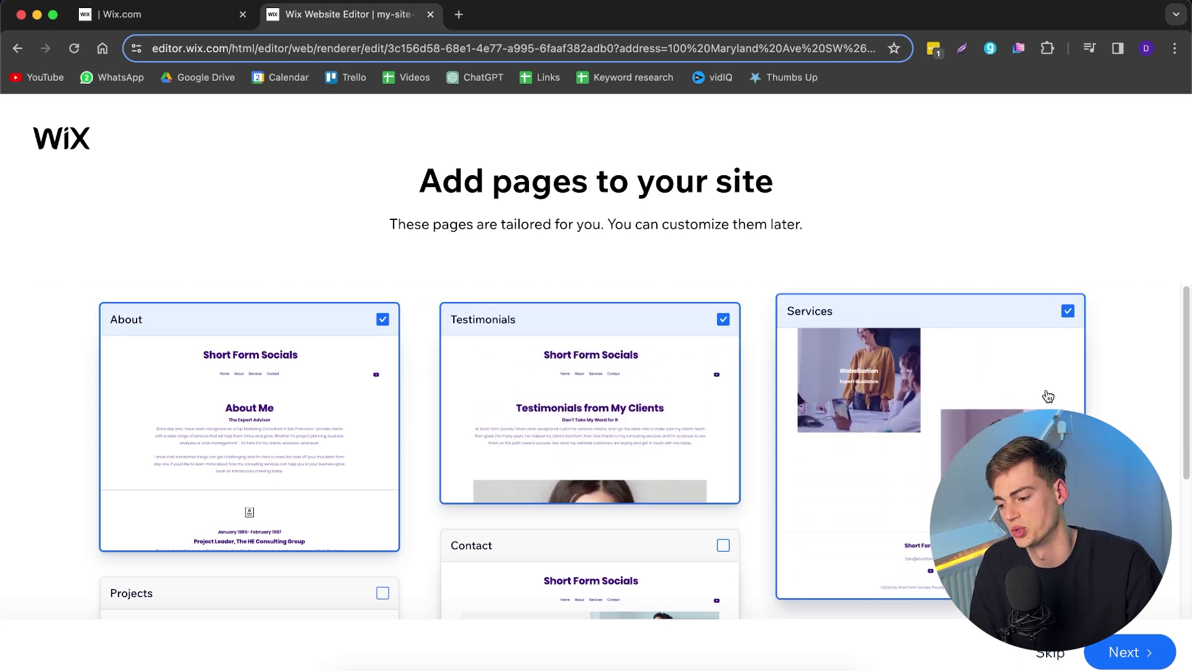
pyautogui.click(1129, 652)
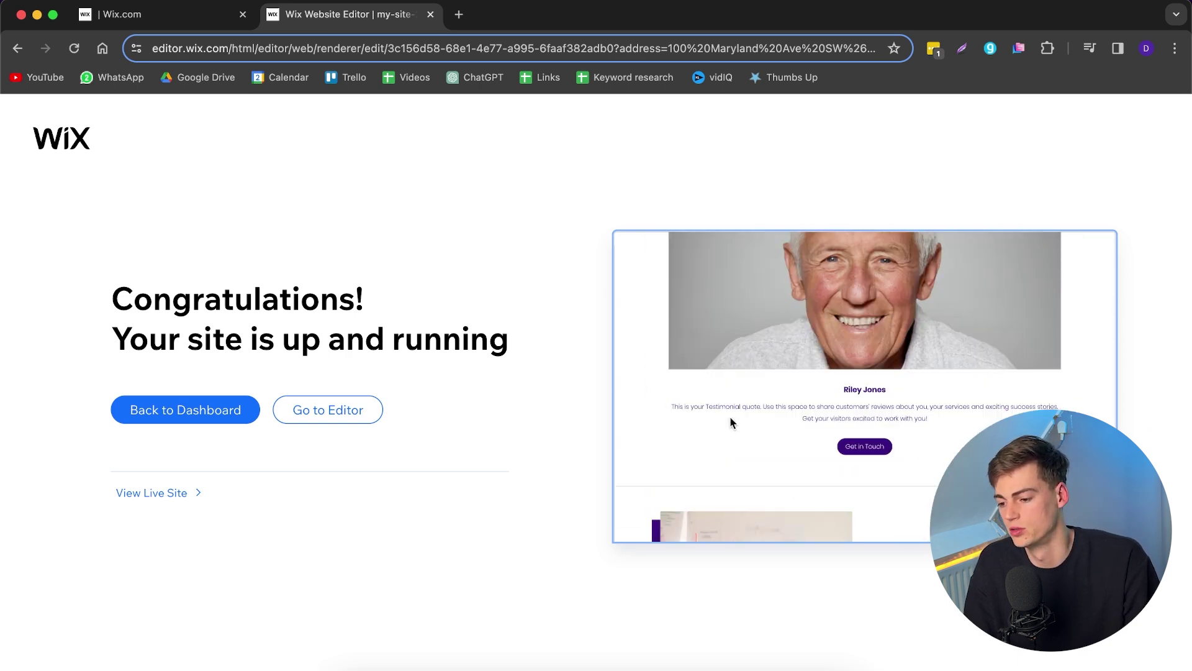
# Open the Short Form Socials site in the editor from the Congratulations screen
pyautogui.click(317, 410)
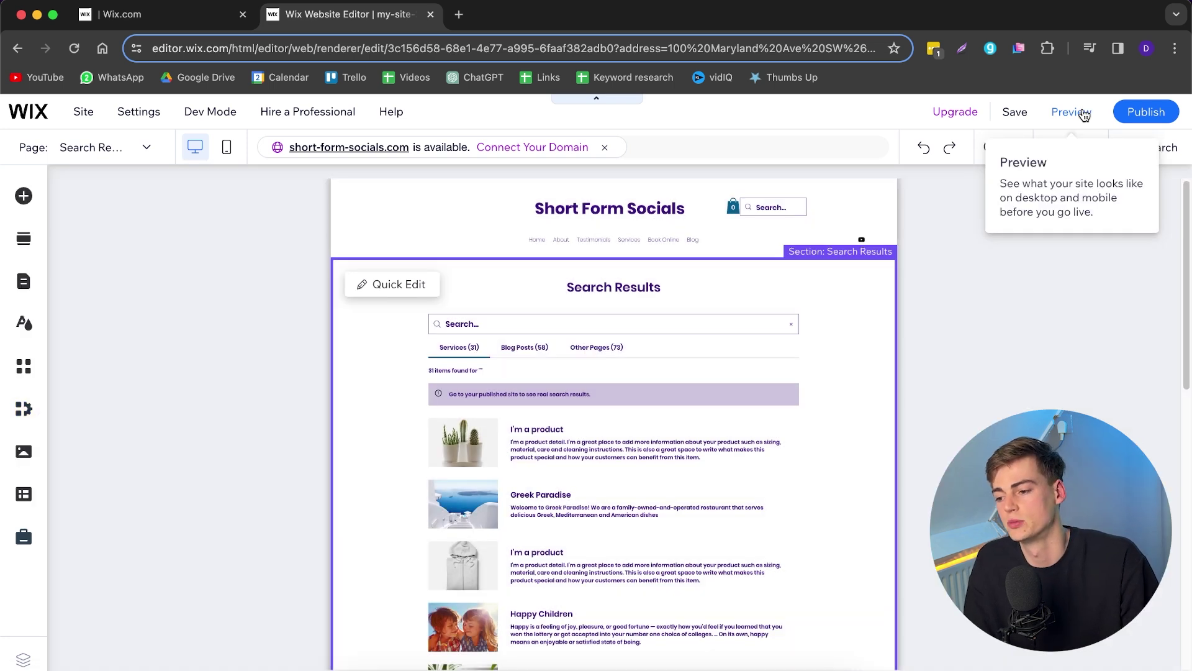
# Switch to preview mode and show the homepage as visitors would see it
pyautogui.click(1072, 112)
pyautogui.scroll(-3, 708, 373)
pyautogui.scroll(5, 707, 374)
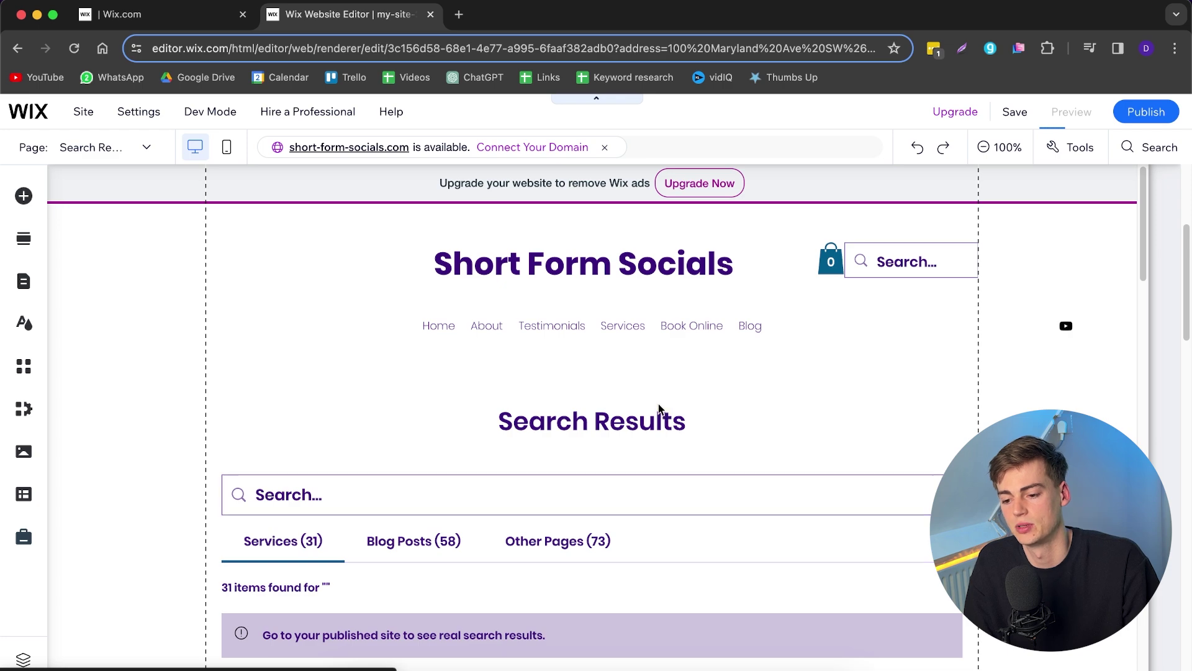
pyautogui.click(437, 249)
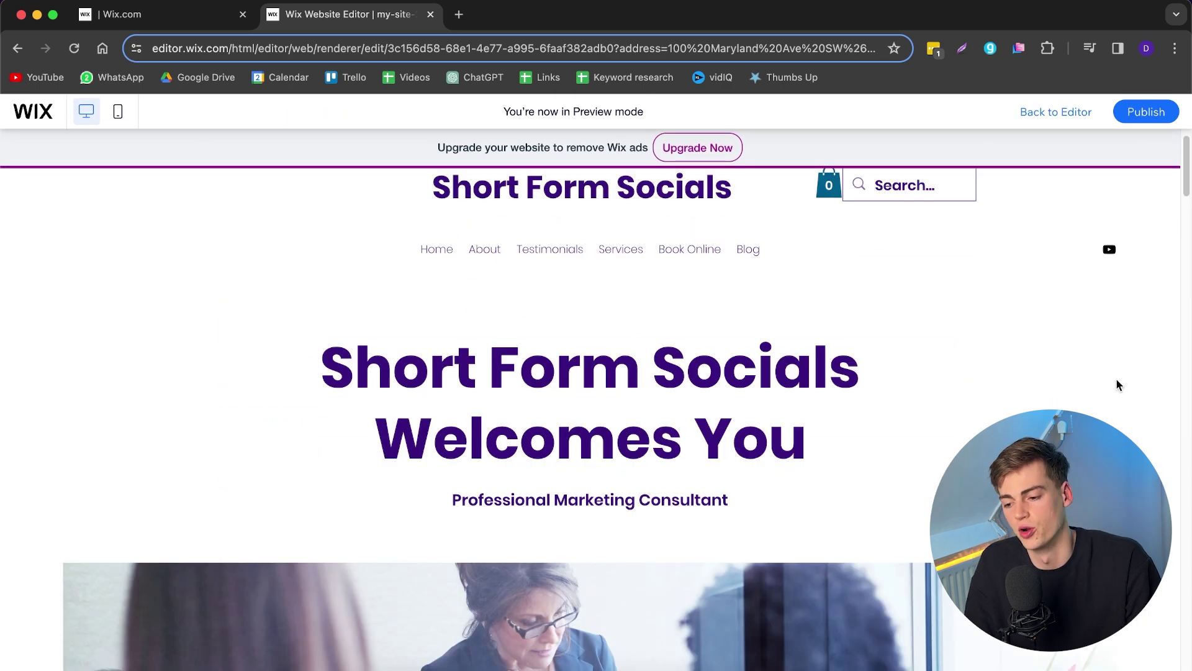
pyautogui.scroll(-5, 1119, 385)
pyautogui.scroll(-5, 1099, 390)
pyautogui.scroll(-3, 1099, 390)
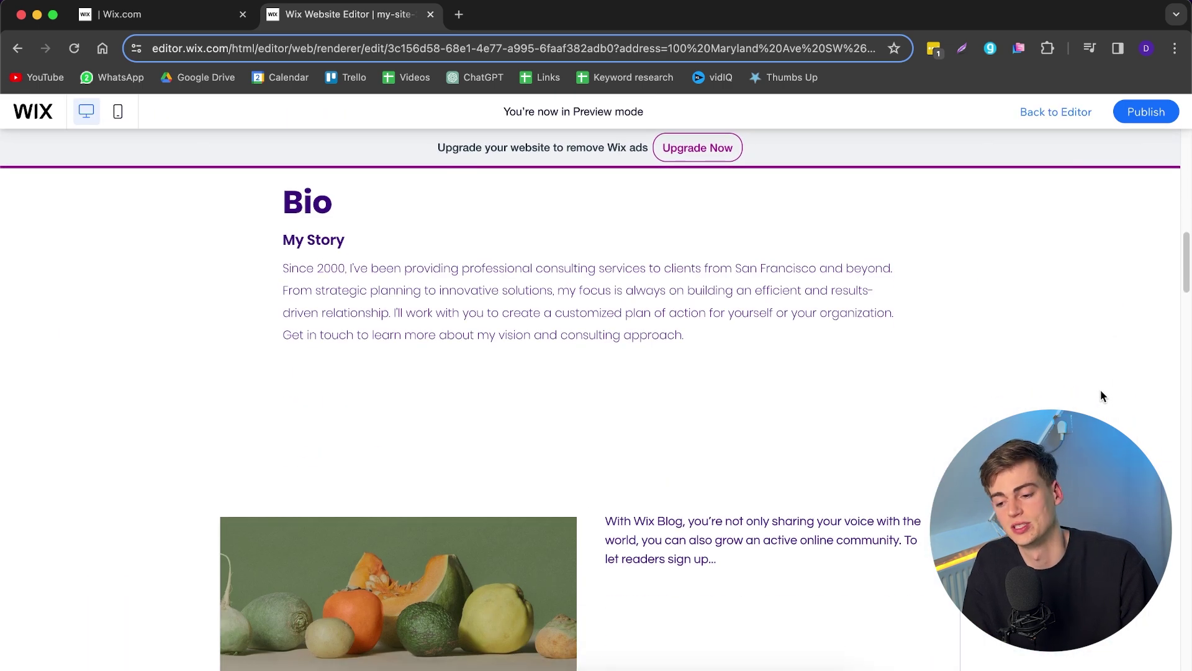
pyautogui.scroll(5, 1101, 390)
pyautogui.scroll(2, 1100, 390)
pyautogui.scroll(-6, 1071, 391)
pyautogui.scroll(-8, 1077, 379)
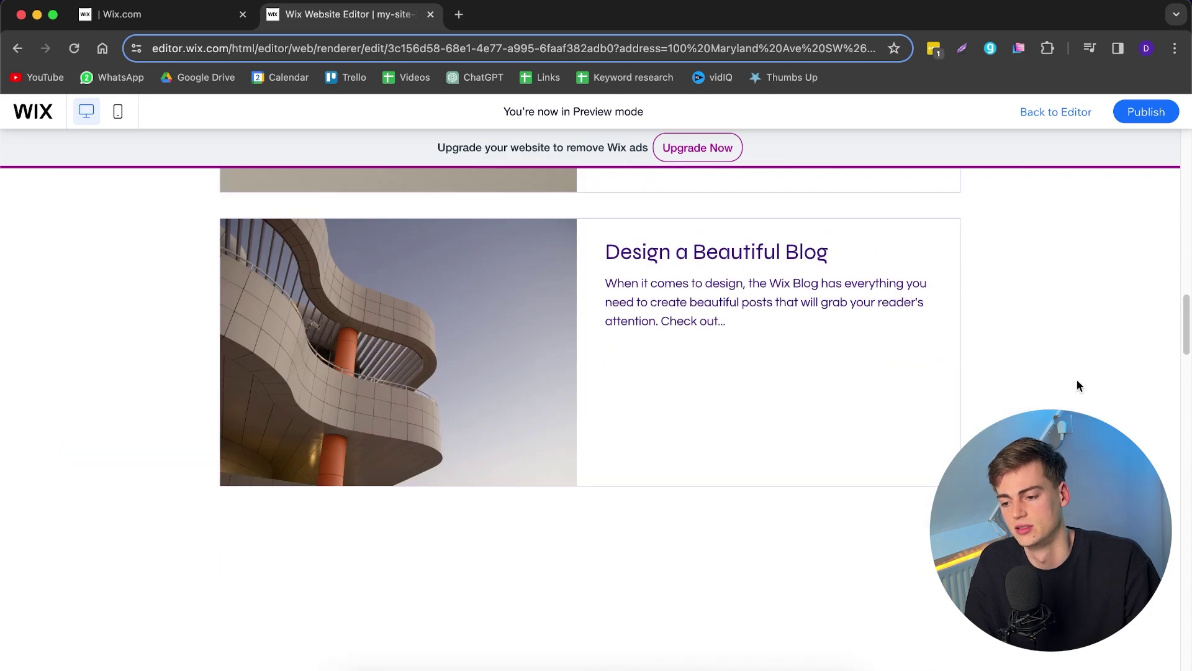
pyautogui.scroll(-6, 1078, 379)
pyautogui.scroll(-5, 1047, 381)
pyautogui.scroll(-5, 824, 460)
pyautogui.scroll(-5, 959, 436)
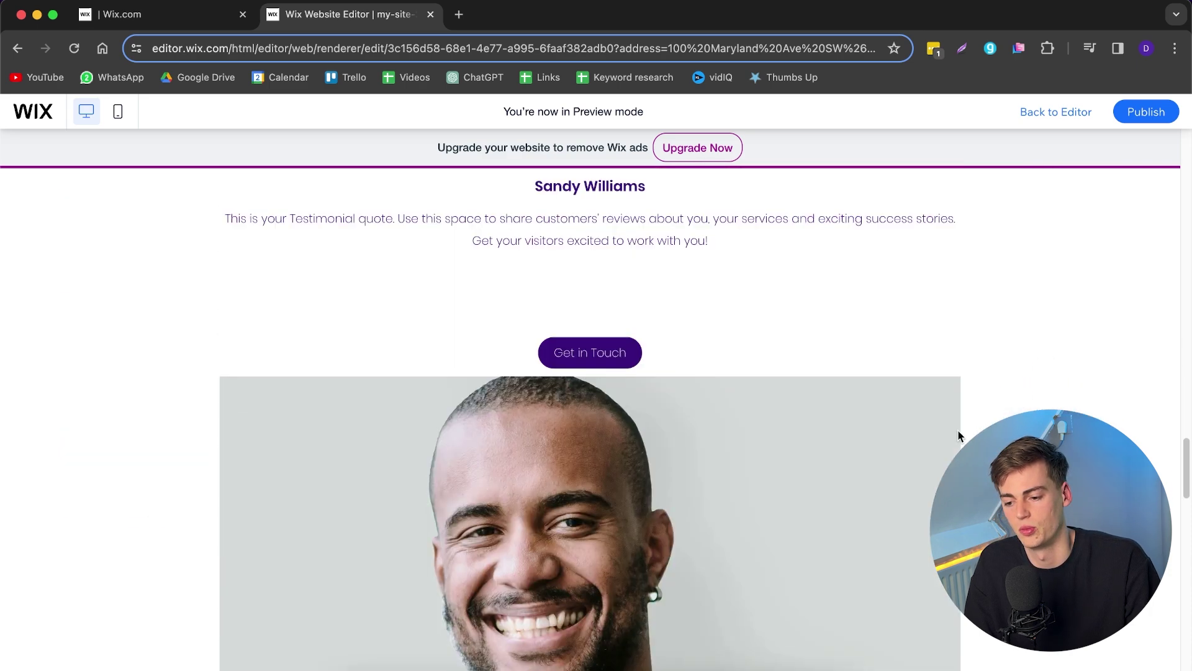
pyautogui.scroll(-6, 959, 435)
pyautogui.scroll(-6, 745, 419)
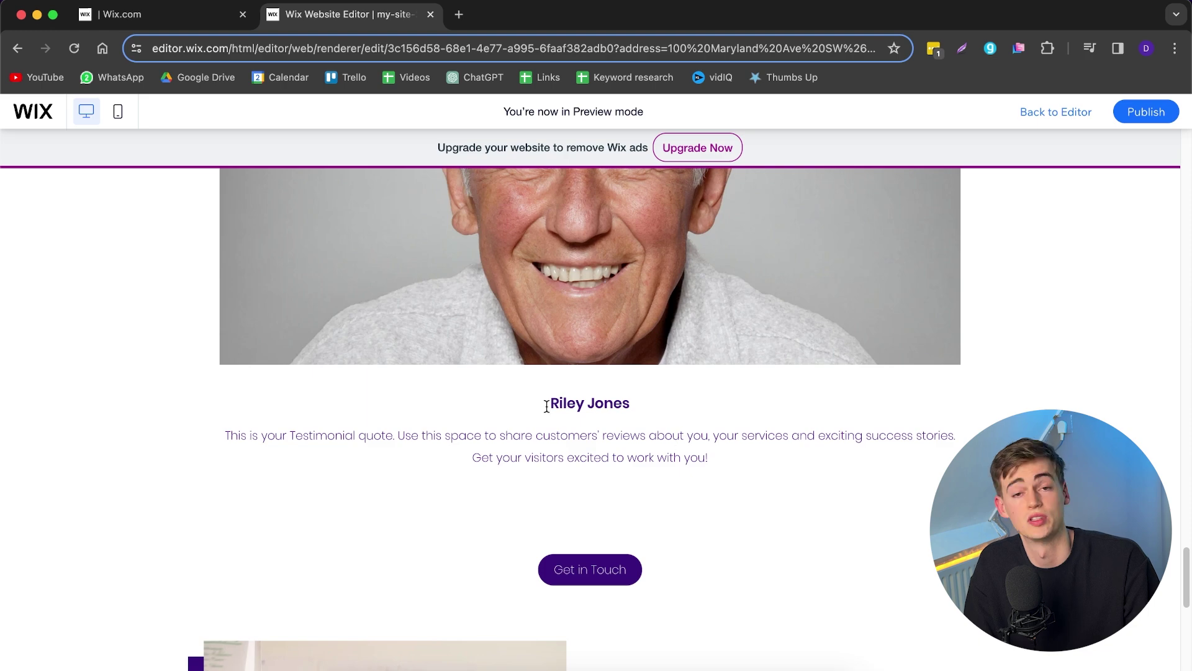
pyautogui.scroll(-8, 547, 406)
pyautogui.scroll(2, 773, 476)
pyautogui.scroll(2, 785, 471)
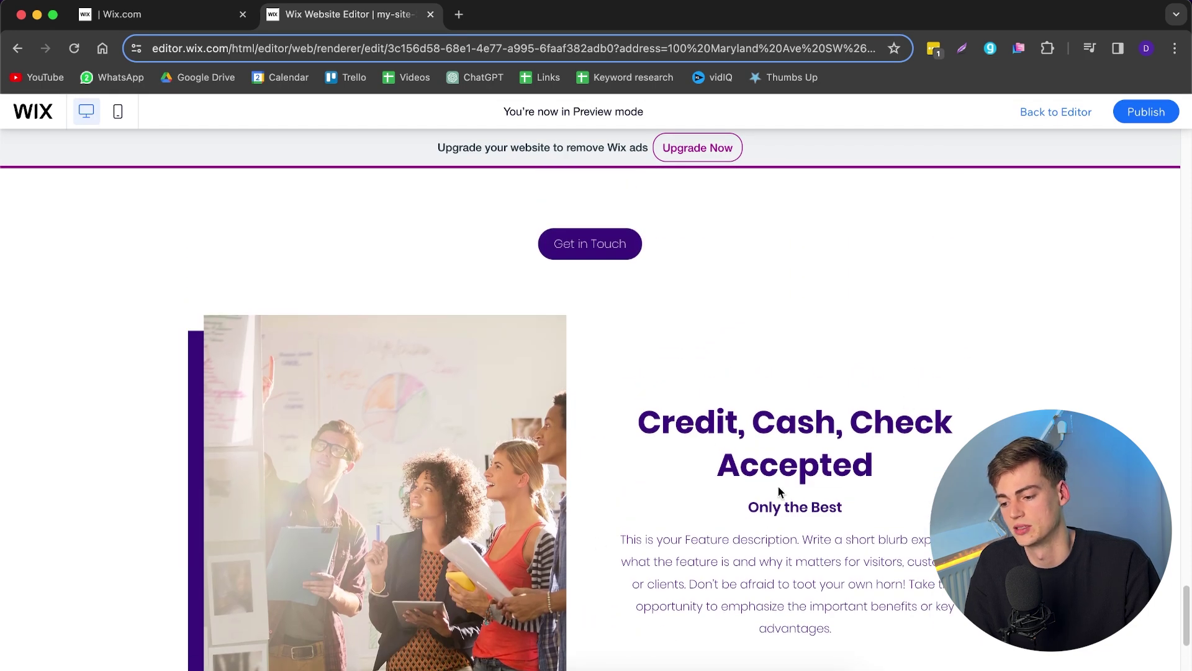
pyautogui.scroll(-4, 866, 477)
pyautogui.scroll(-5, 792, 466)
pyautogui.scroll(-5, 652, 522)
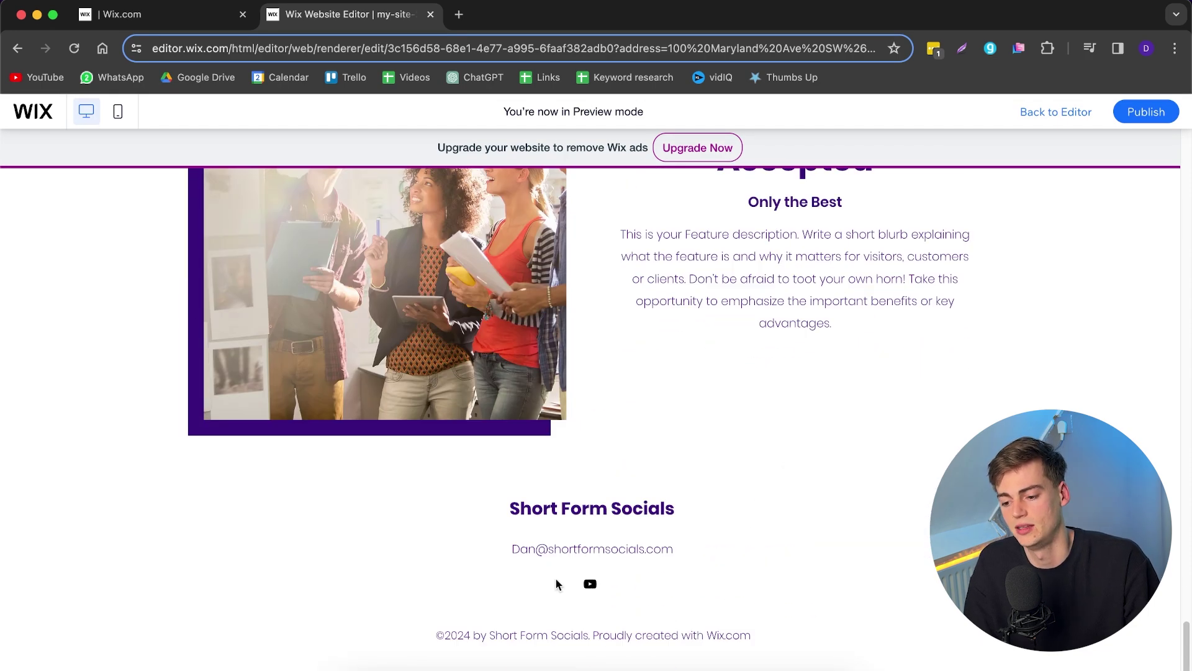
pyautogui.scroll(10, 690, 587)
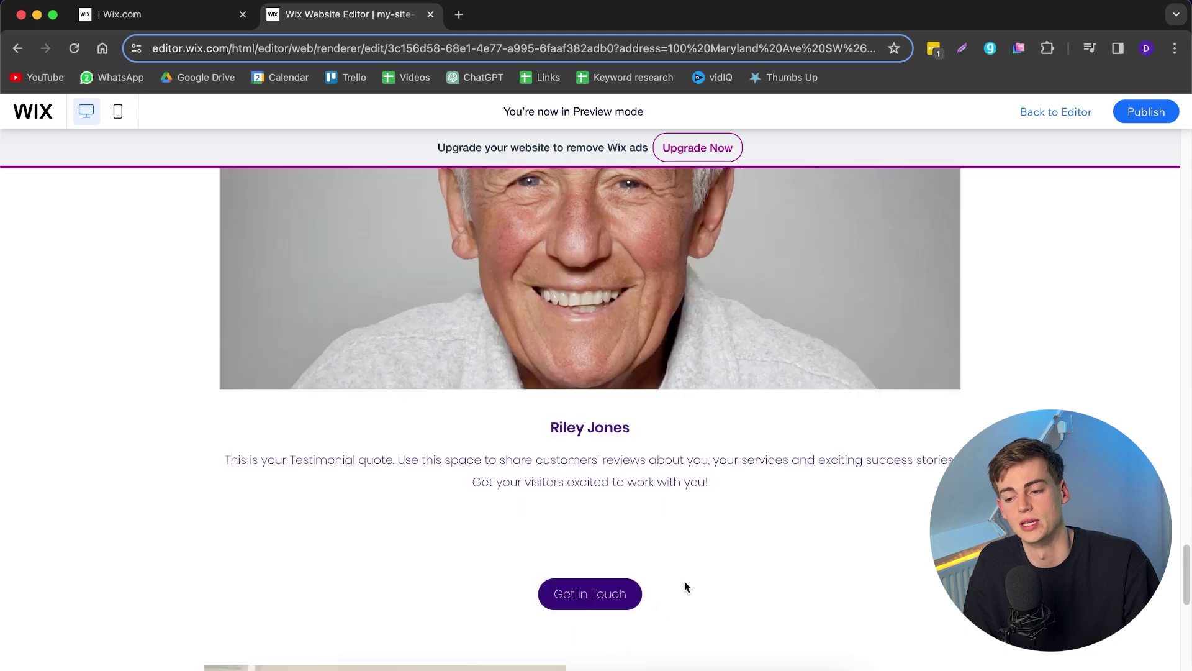
pyautogui.scroll(15, 690, 587)
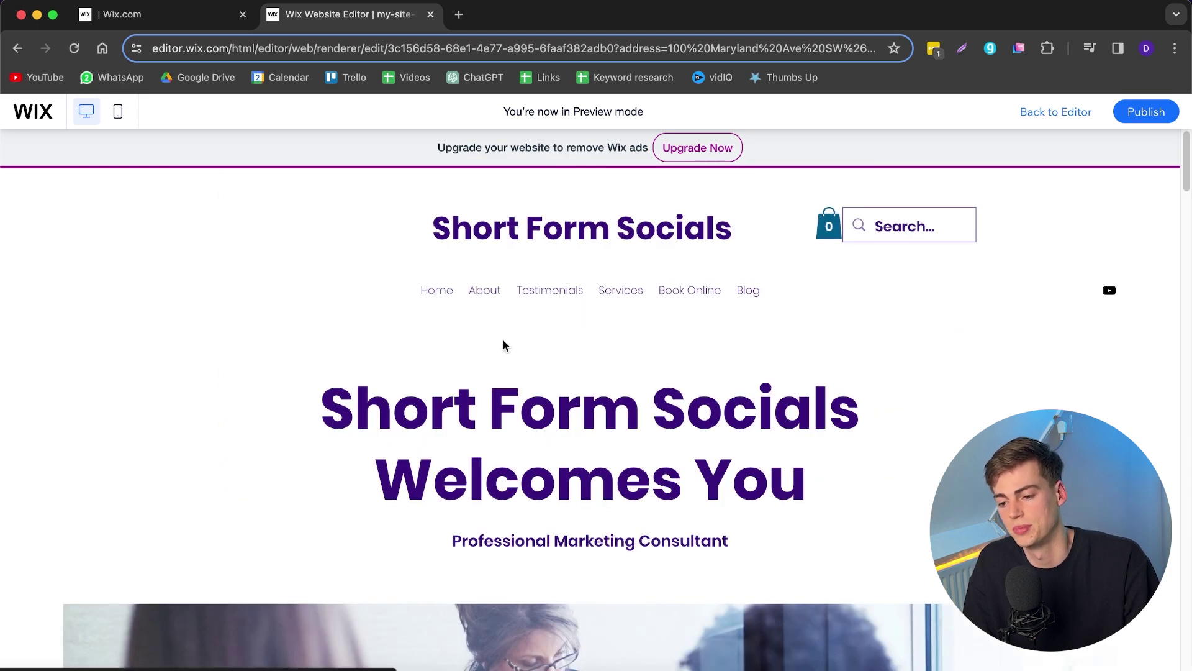
pyautogui.scroll(-3, 805, 410)
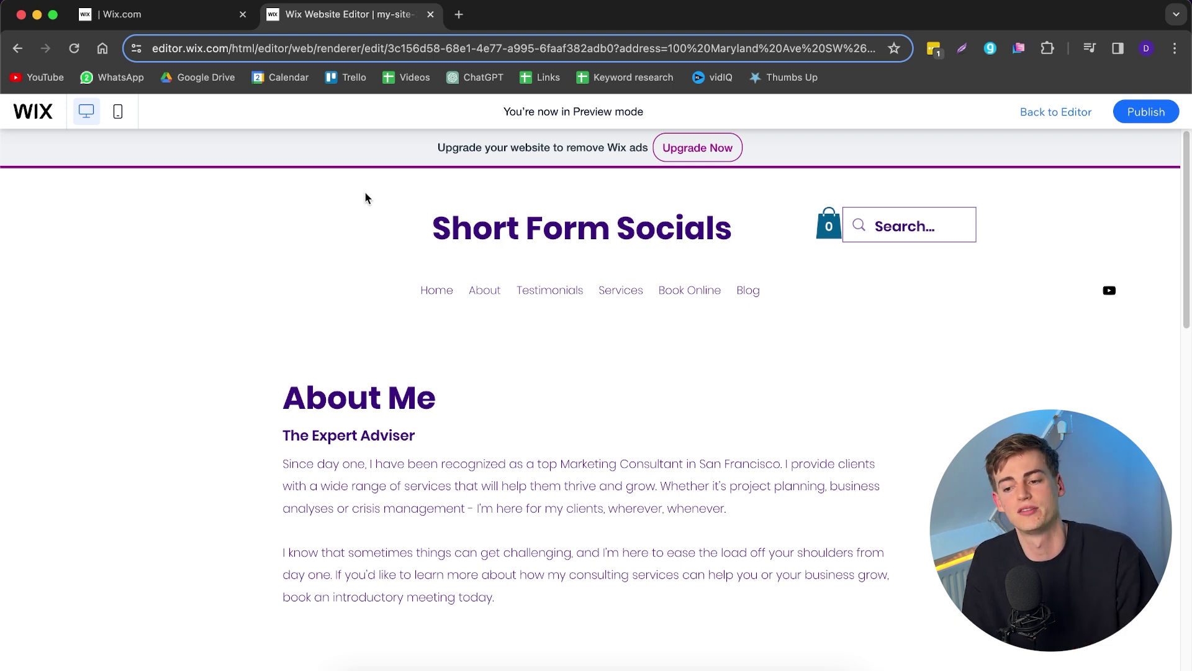
# Back in the editor, select the About Me paragraph text, then select the Resume section
pyautogui.click(1033, 116)
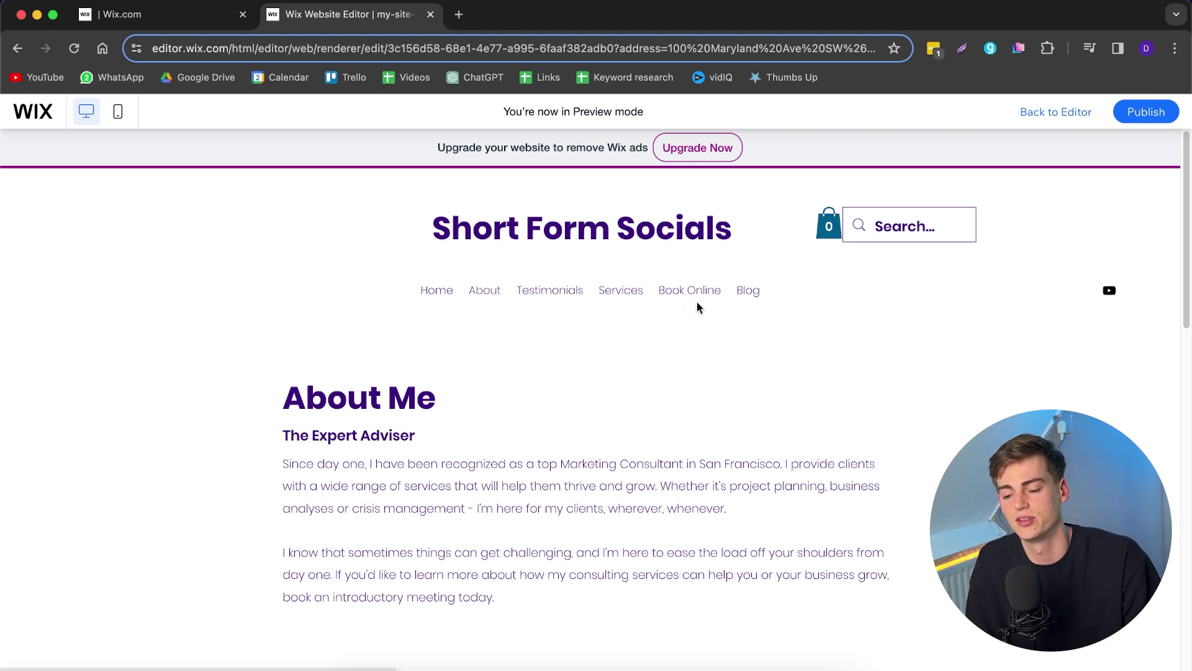
pyautogui.scroll(-3, 634, 317)
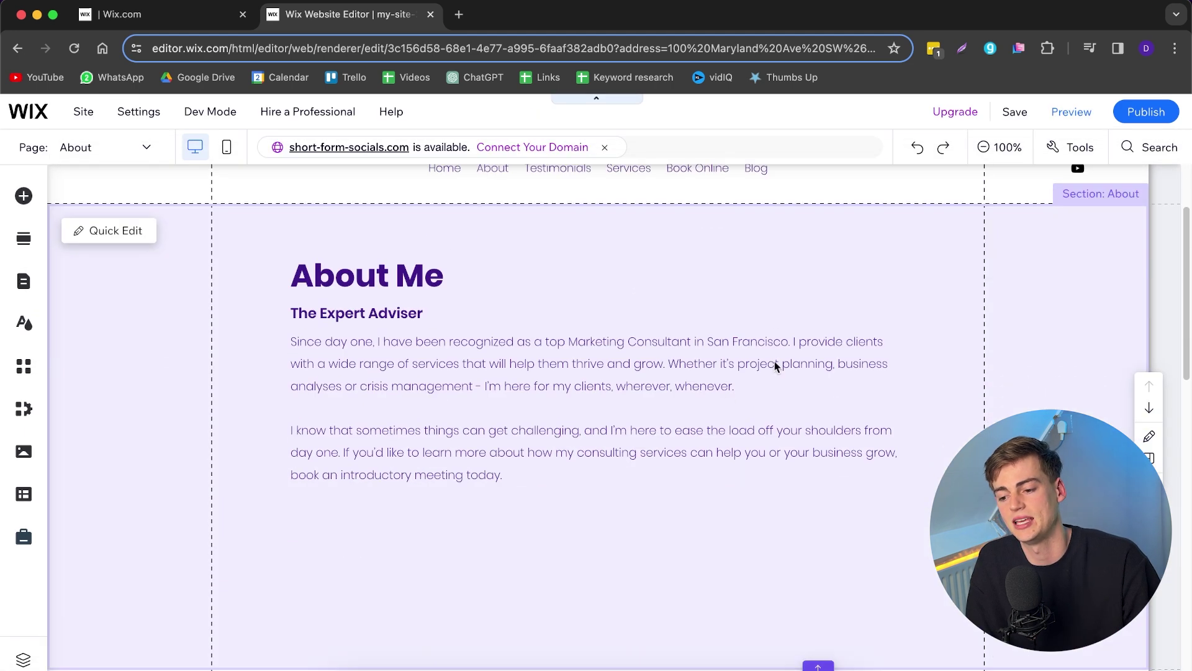
pyautogui.click(115, 230)
pyautogui.doubleClick(564, 373)
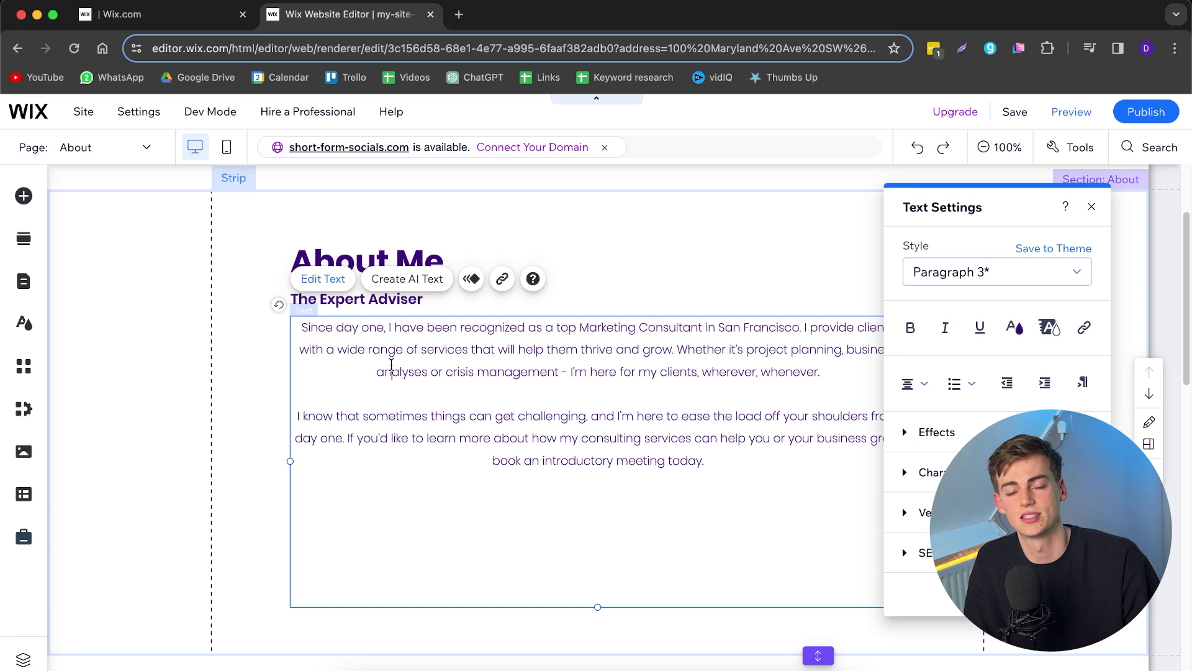
pyautogui.moveTo(708, 461); pyautogui.dragTo(305, 329)
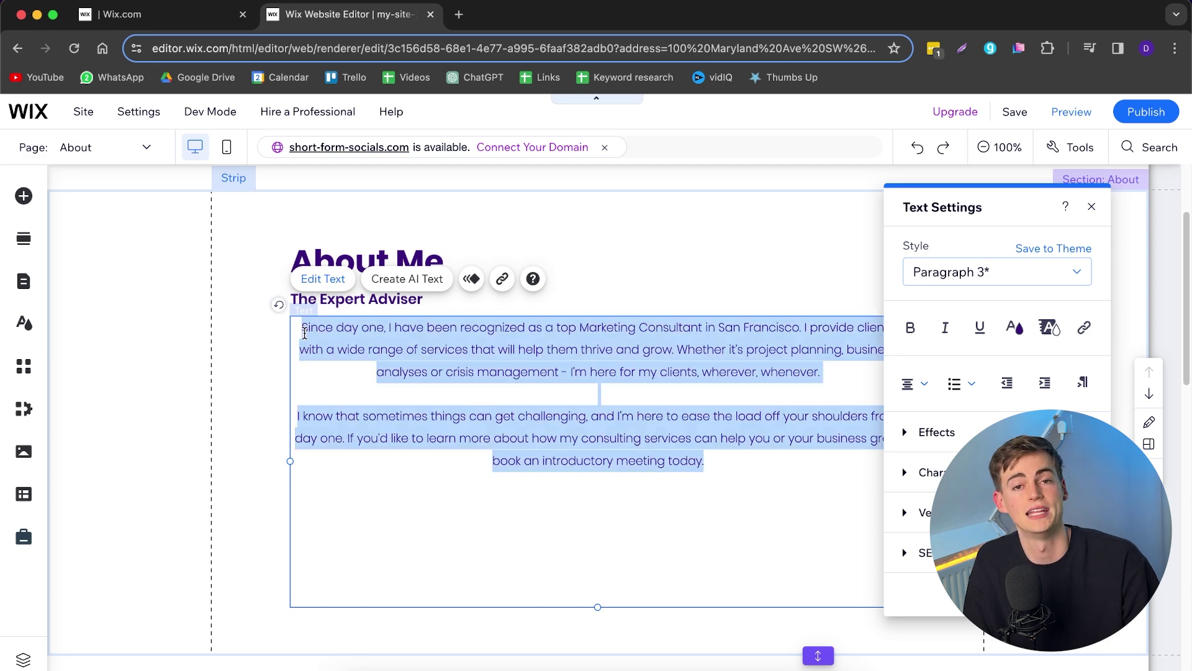
pyautogui.scroll(-5, 343, 370)
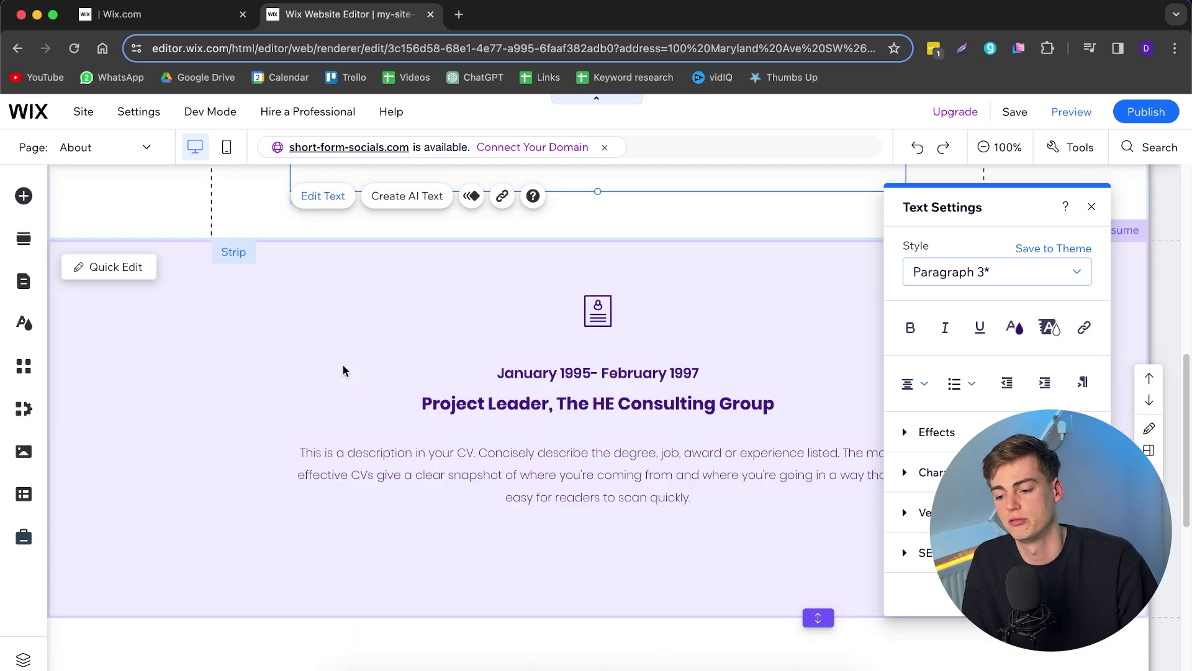
pyautogui.scroll(-3, 344, 371)
pyautogui.scroll(3, 188, 386)
pyautogui.click(188, 387)
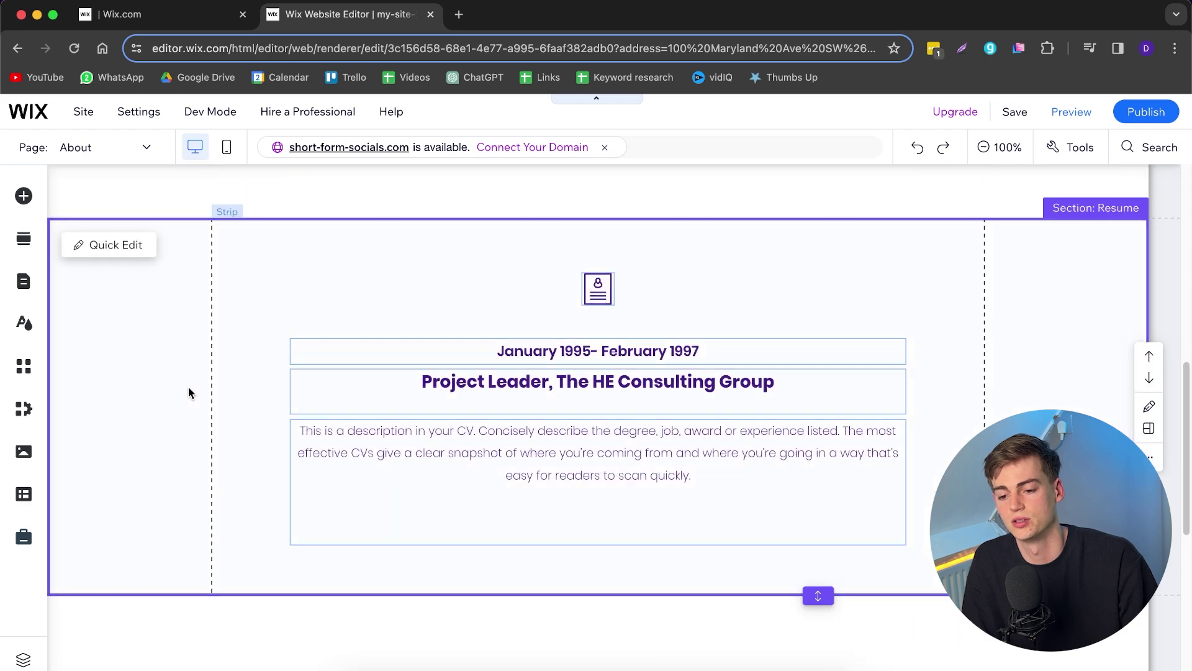
pyautogui.click(83, 248)
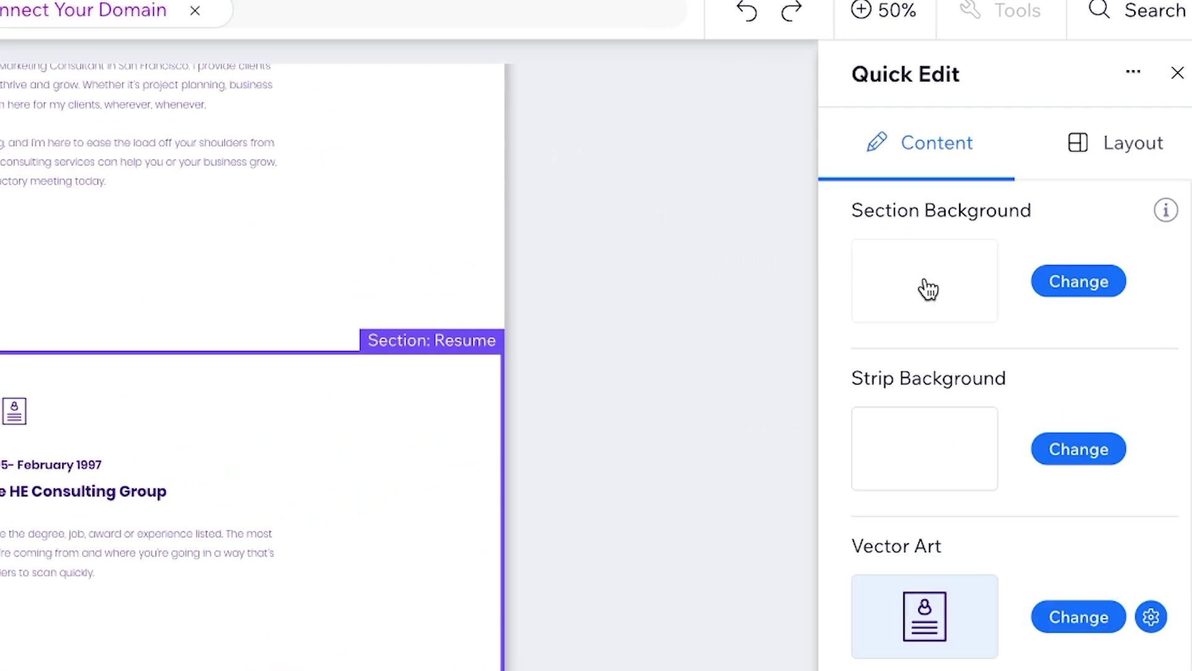
pyautogui.scroll(-2, 924, 335)
pyautogui.scroll(-2, 931, 438)
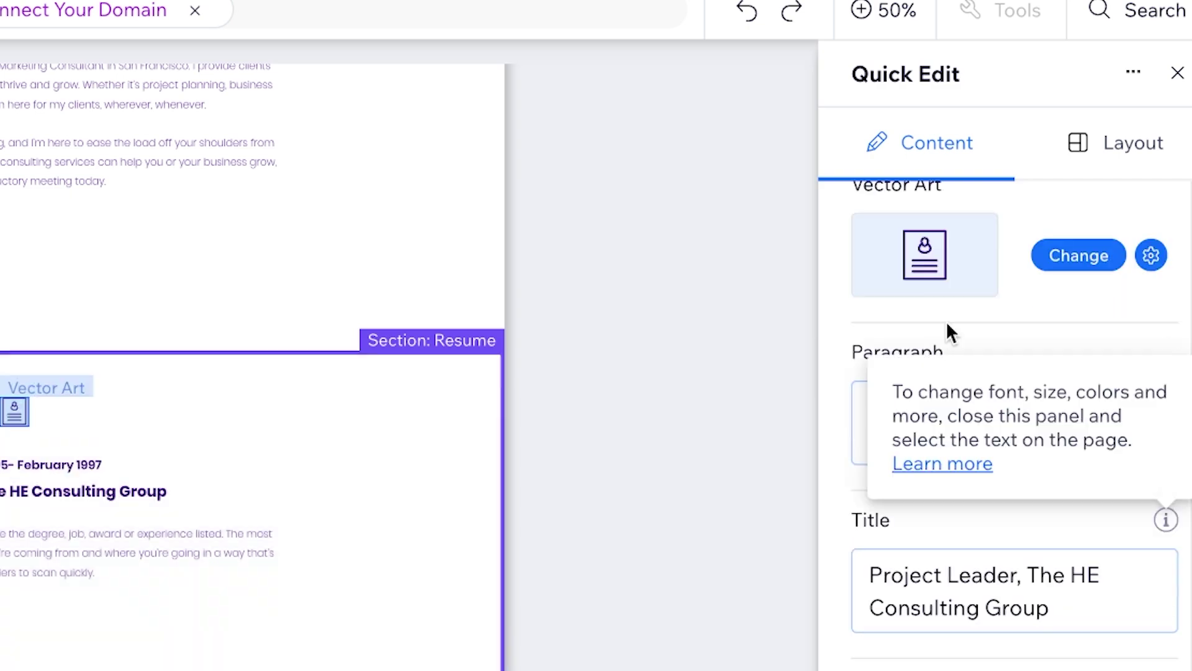